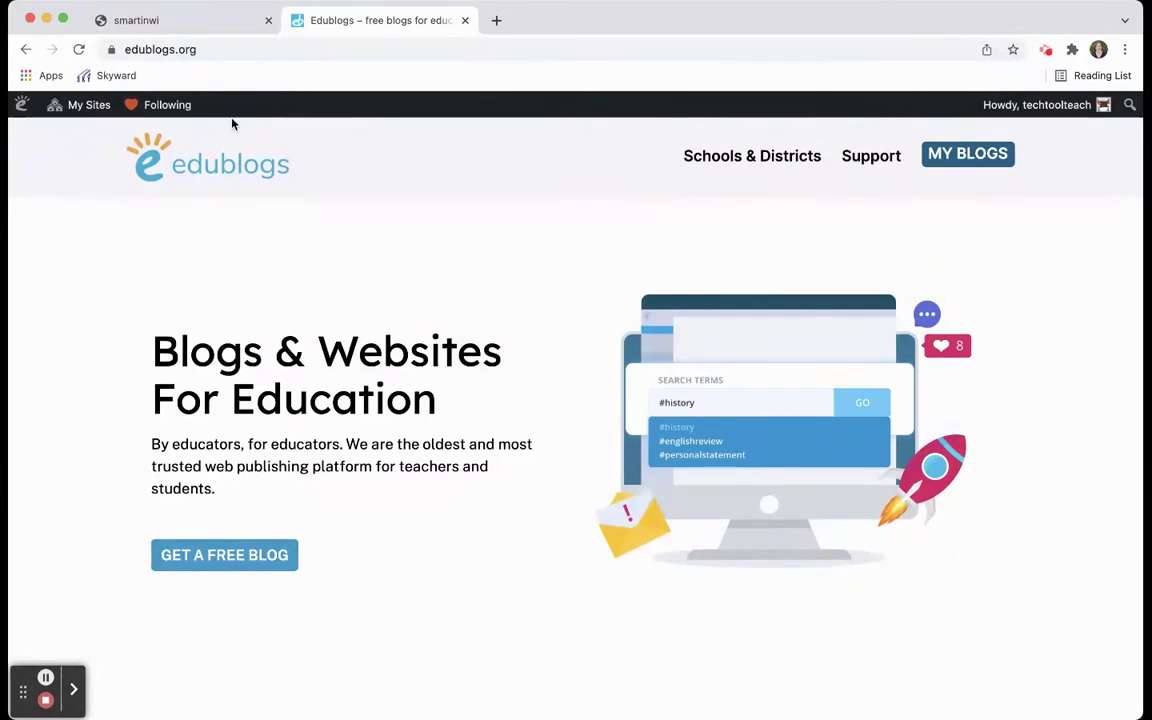
Step: Open the blog's dashboard from the account's site list and visit the public site to look over its homepage
{"action": "mouse_move", "coordinate": [96, 110]}
{"action": "left_click", "coordinate": [93, 134]}
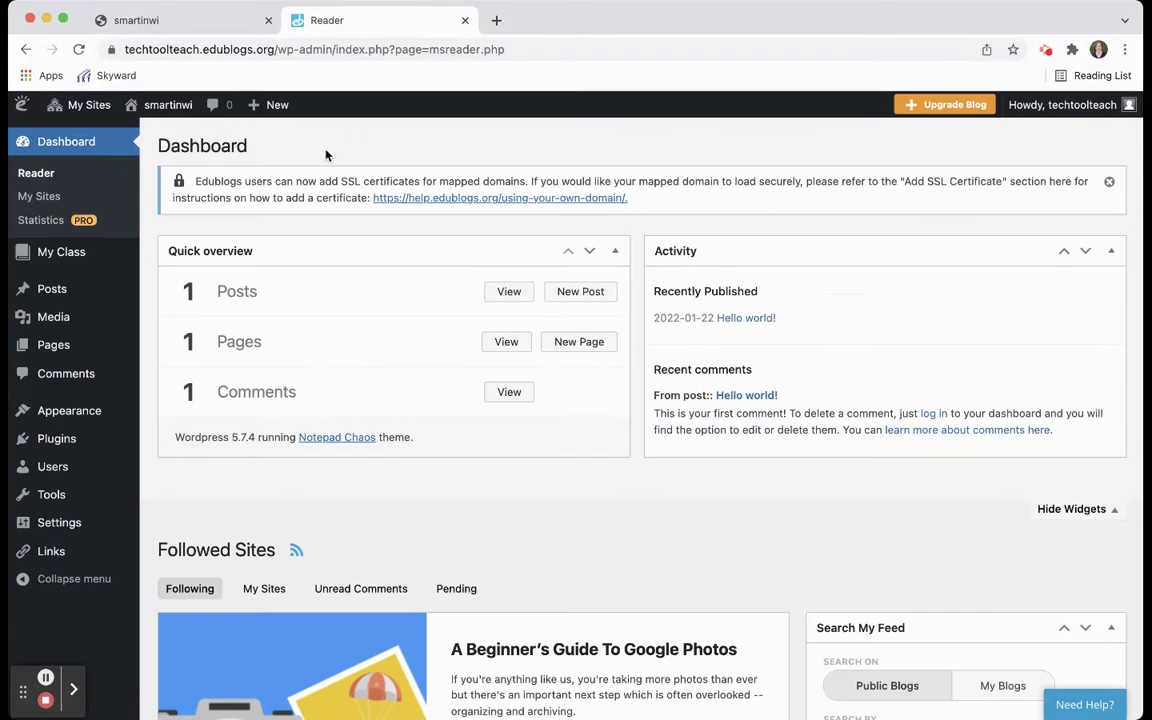
{"action": "left_click", "coordinate": [165, 105]}
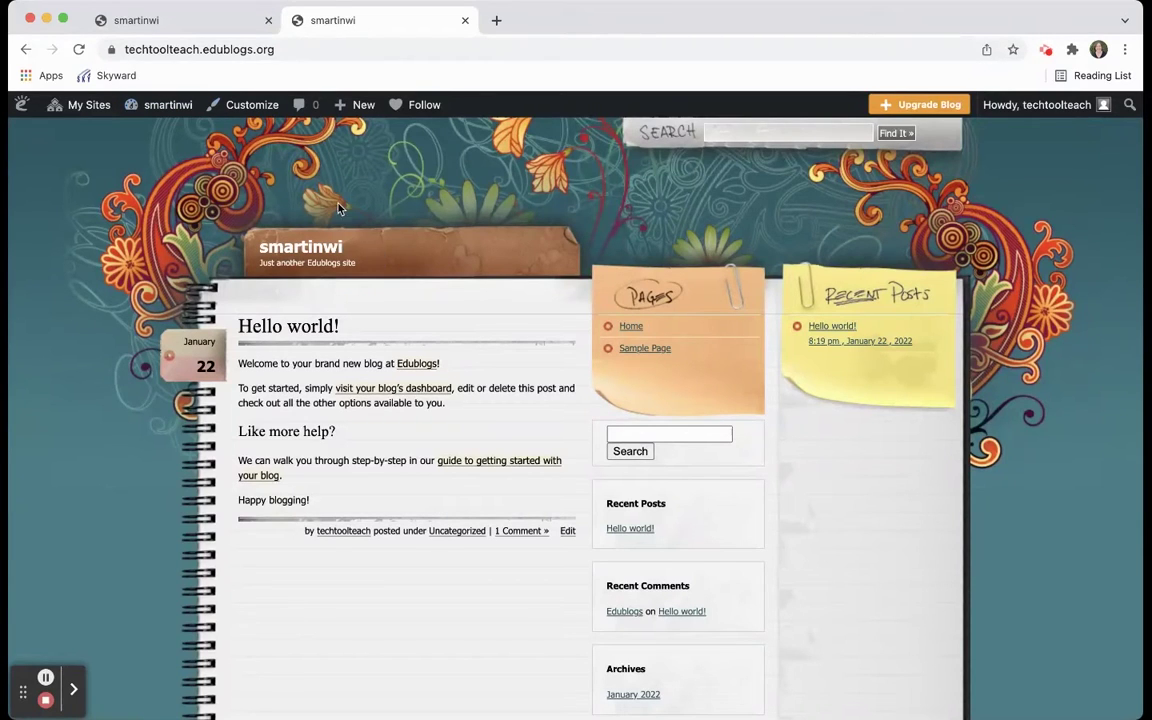
{"action": "scroll", "coordinate": [417, 288], "scroll_direction": "down", "scroll_amount": 1}
{"action": "scroll", "coordinate": [418, 288], "scroll_direction": "down", "scroll_amount": 5}
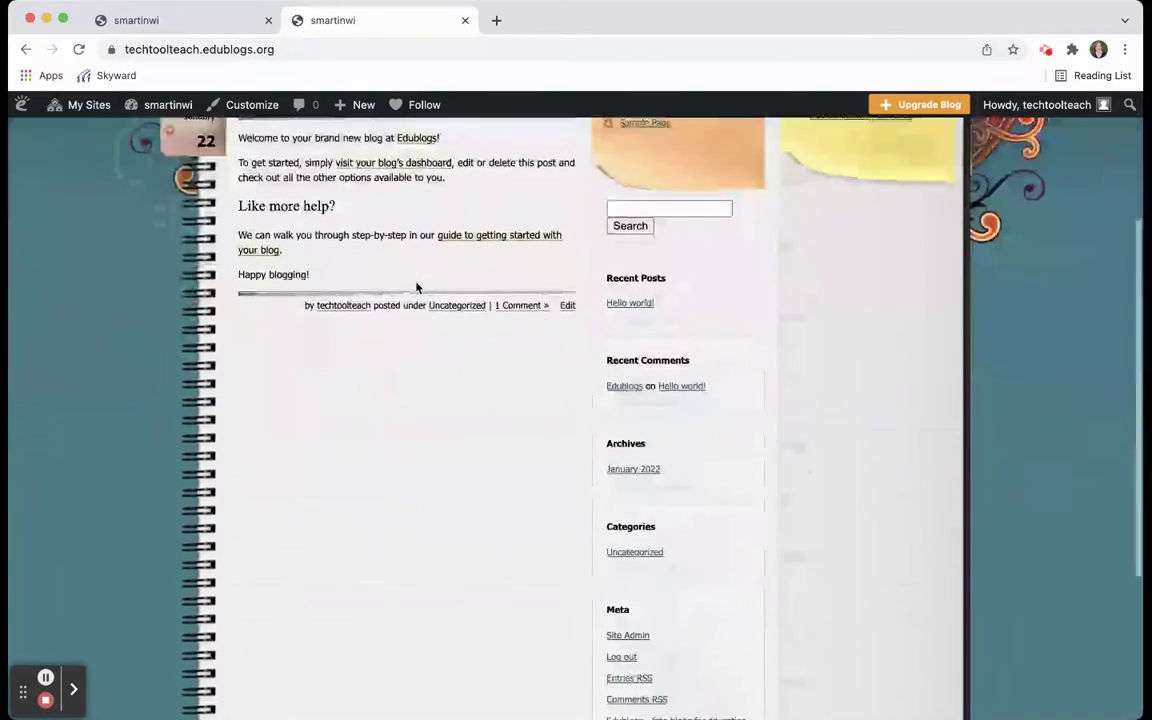
{"action": "scroll", "coordinate": [418, 288], "scroll_direction": "up", "scroll_amount": 5}
Step: Return to the blog's dashboard and open the Themes page of the appearance settings
{"action": "mouse_move", "coordinate": [155, 112]}
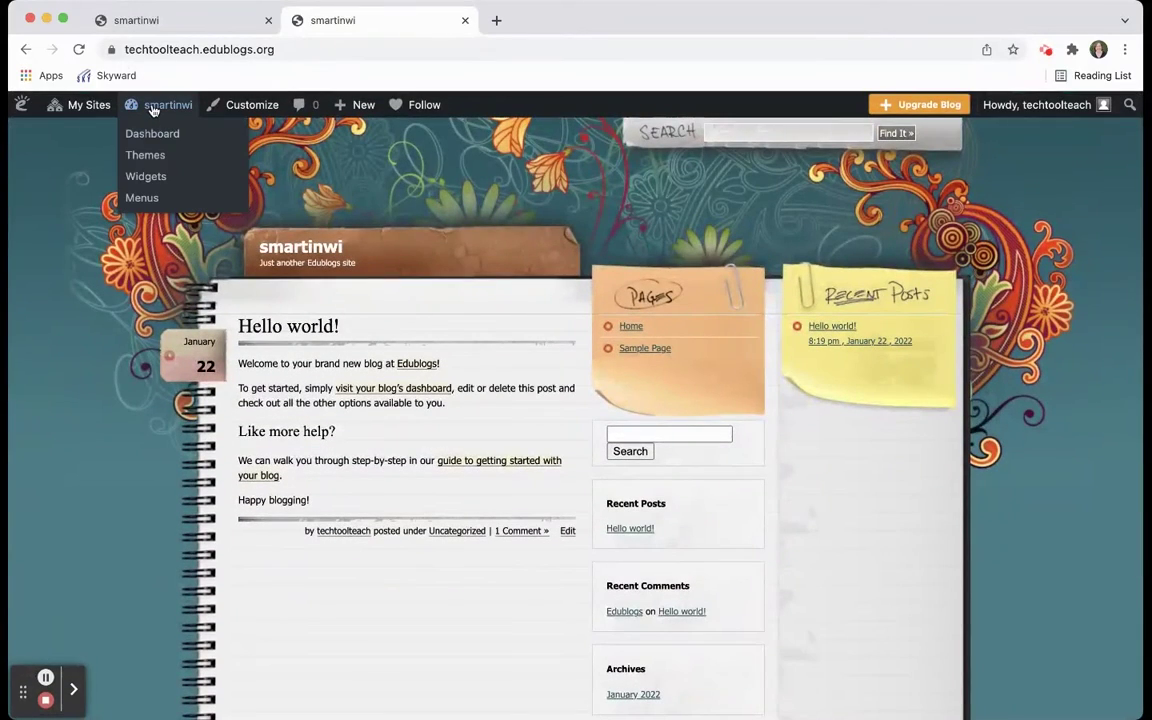
{"action": "left_click", "coordinate": [148, 137]}
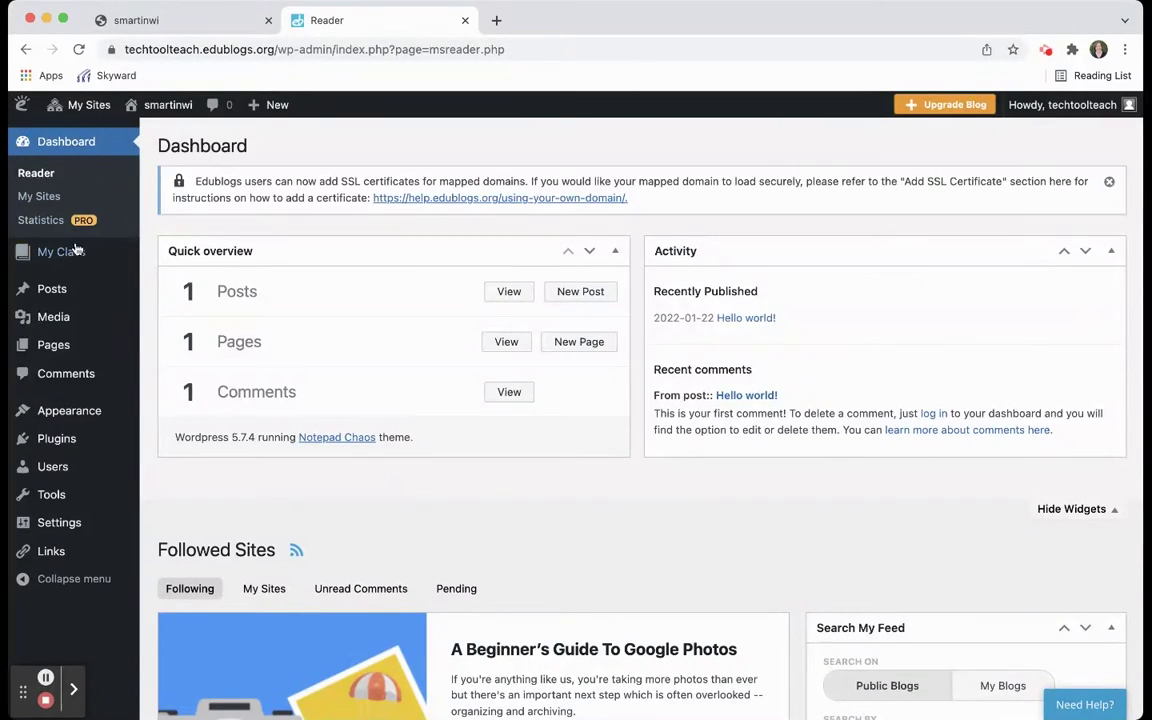
{"action": "mouse_move", "coordinate": [77, 257]}
{"action": "mouse_move", "coordinate": [72, 518]}
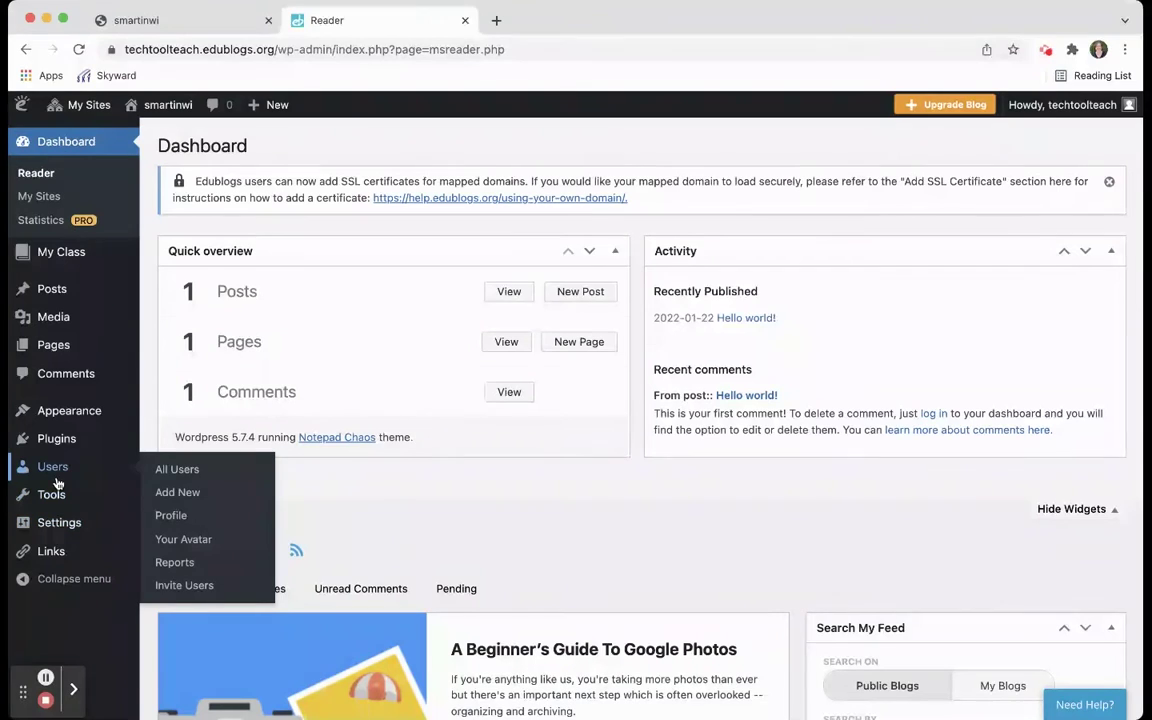
{"action": "mouse_move", "coordinate": [62, 416]}
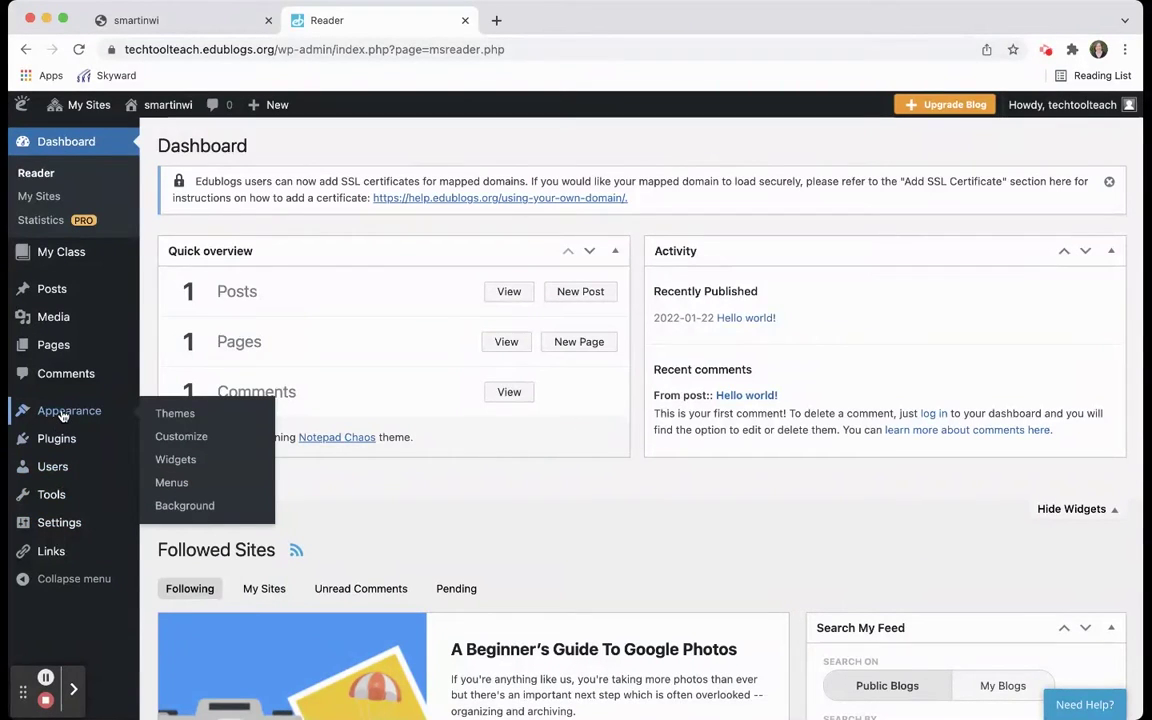
{"action": "left_click", "coordinate": [173, 414]}
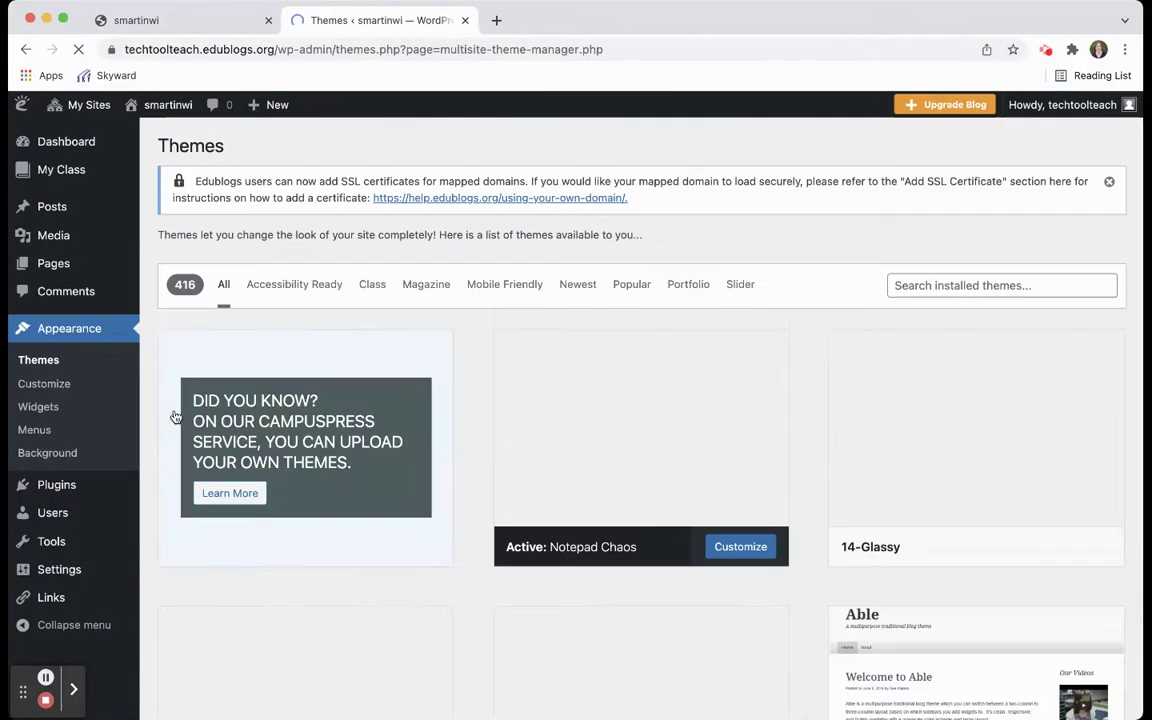
Step: Browse the available themes and filter them by the Magazine category and by the Newest category
{"action": "scroll", "coordinate": [353, 370], "scroll_direction": "down", "scroll_amount": 5}
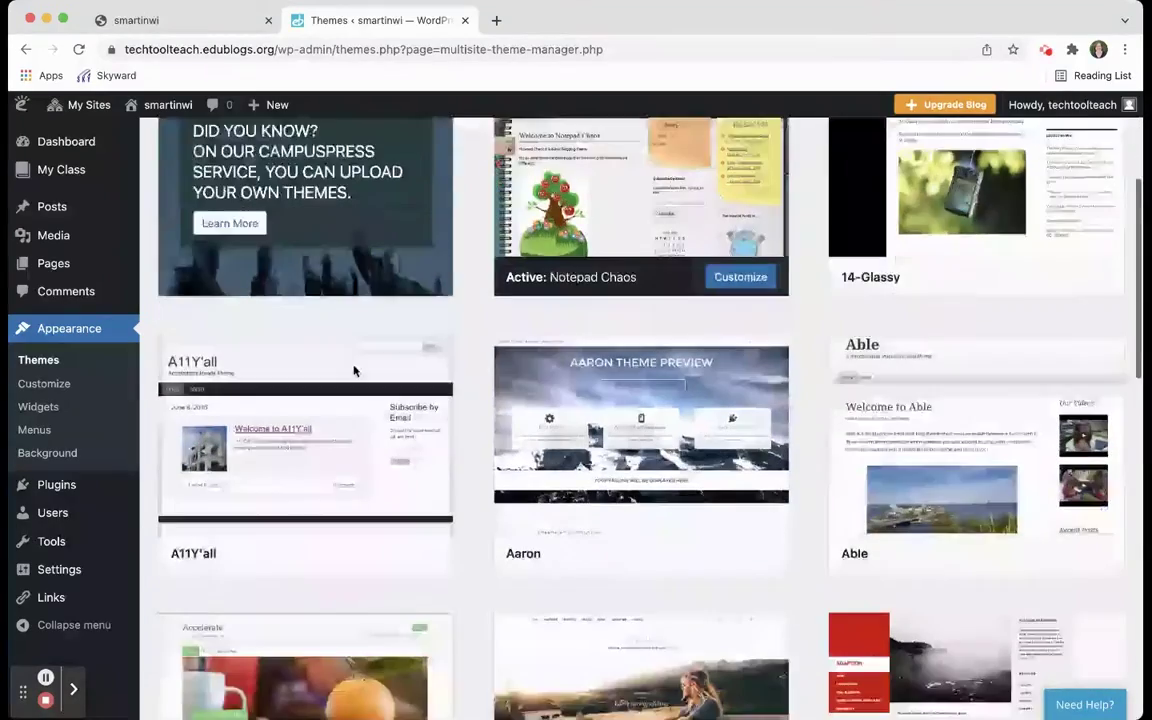
{"action": "scroll", "coordinate": [353, 371], "scroll_direction": "down", "scroll_amount": 2}
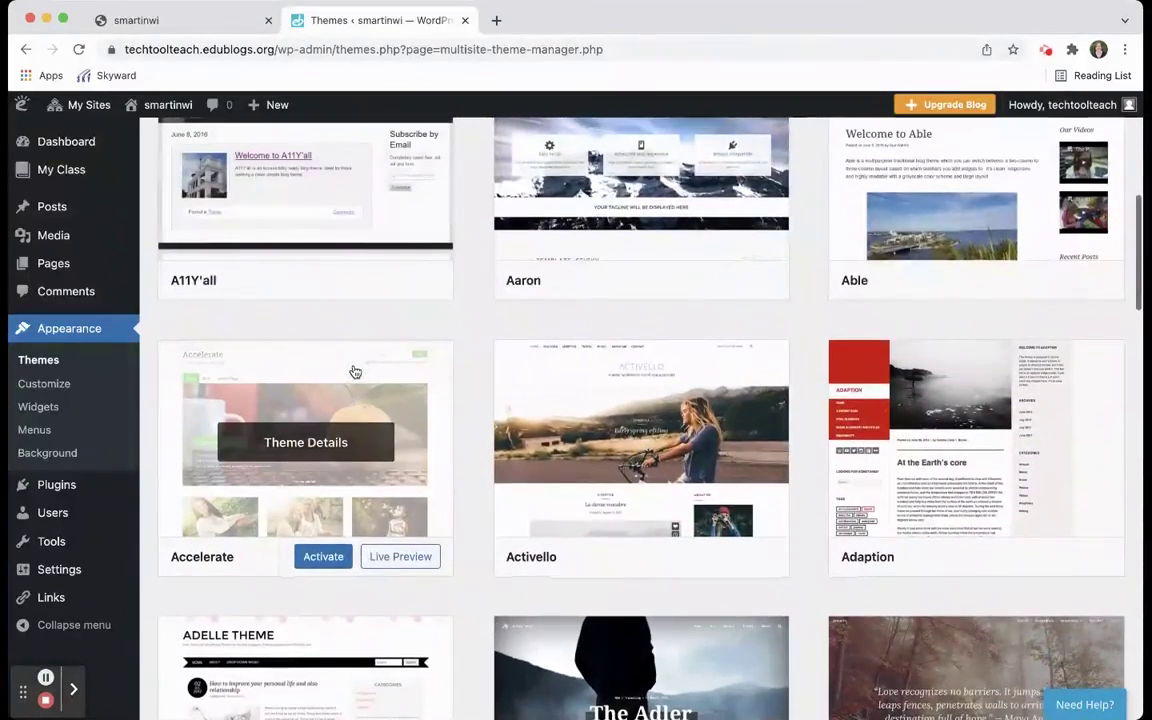
{"action": "scroll", "coordinate": [353, 371], "scroll_direction": "down", "scroll_amount": 3}
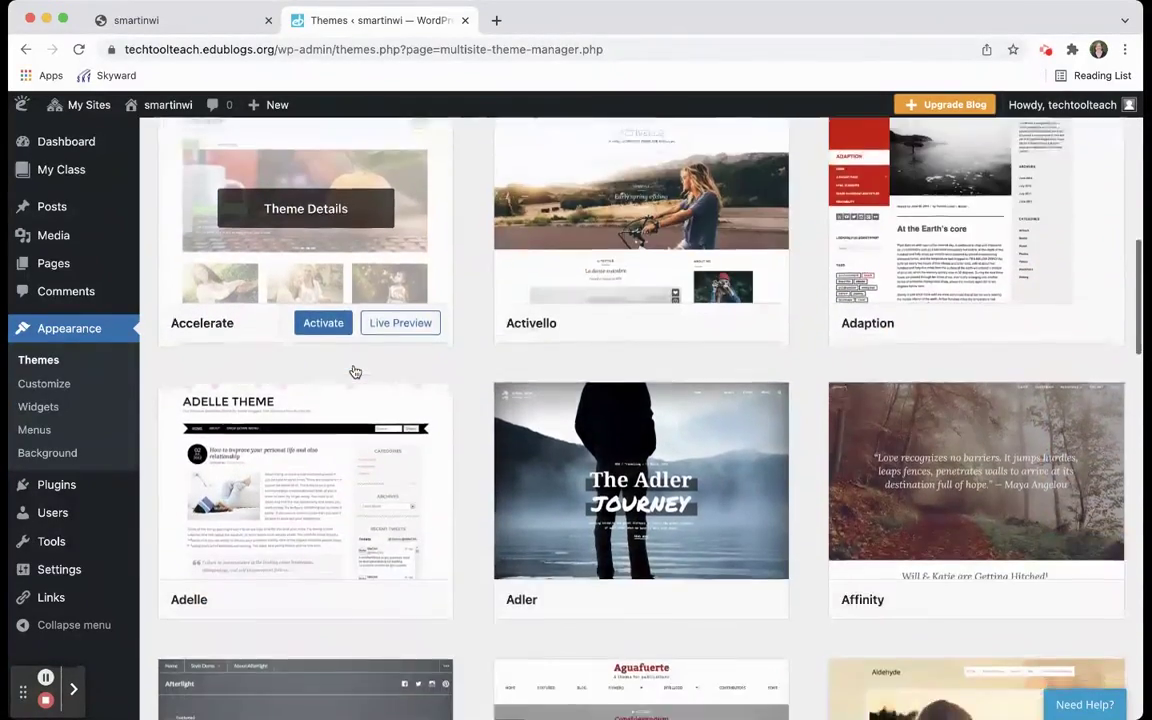
{"action": "scroll", "coordinate": [353, 371], "scroll_direction": "up", "scroll_amount": 8}
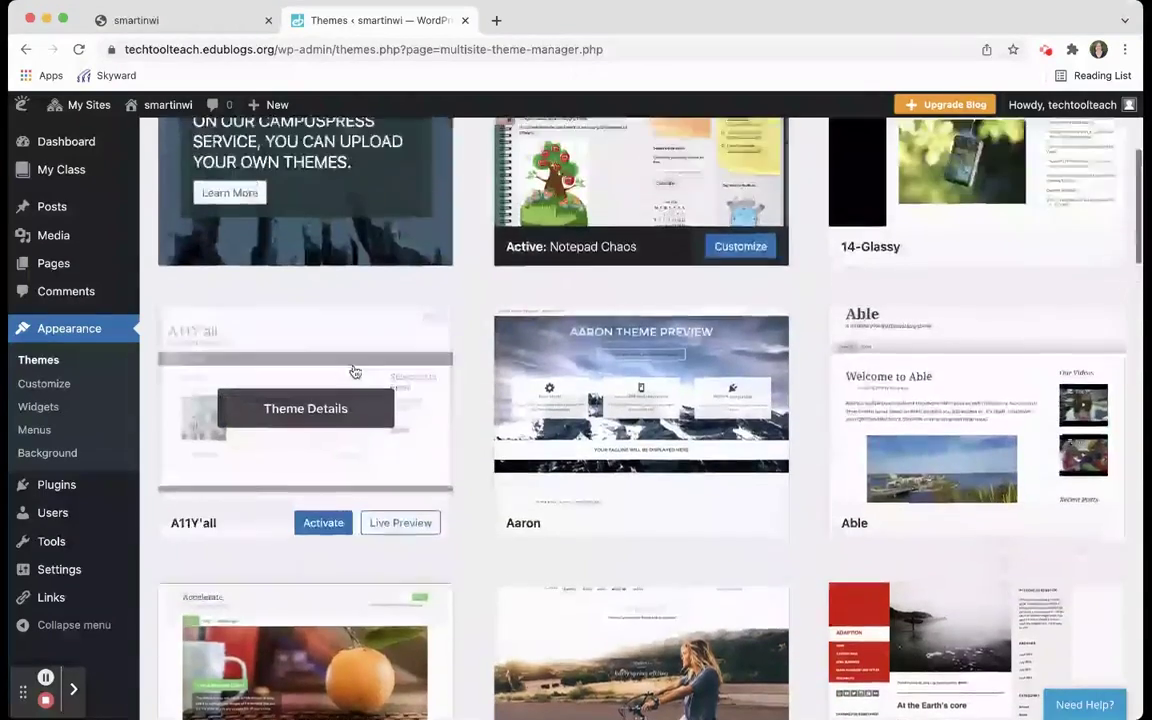
{"action": "scroll", "coordinate": [353, 371], "scroll_direction": "up", "scroll_amount": 1}
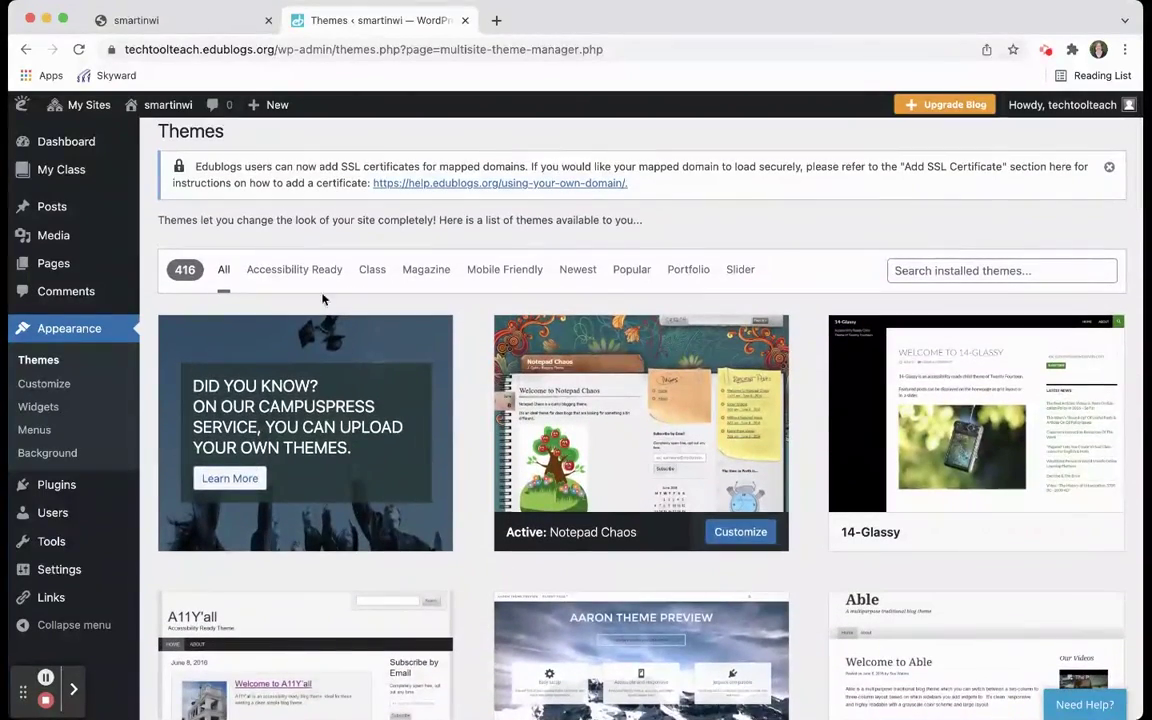
{"action": "left_click", "coordinate": [437, 274]}
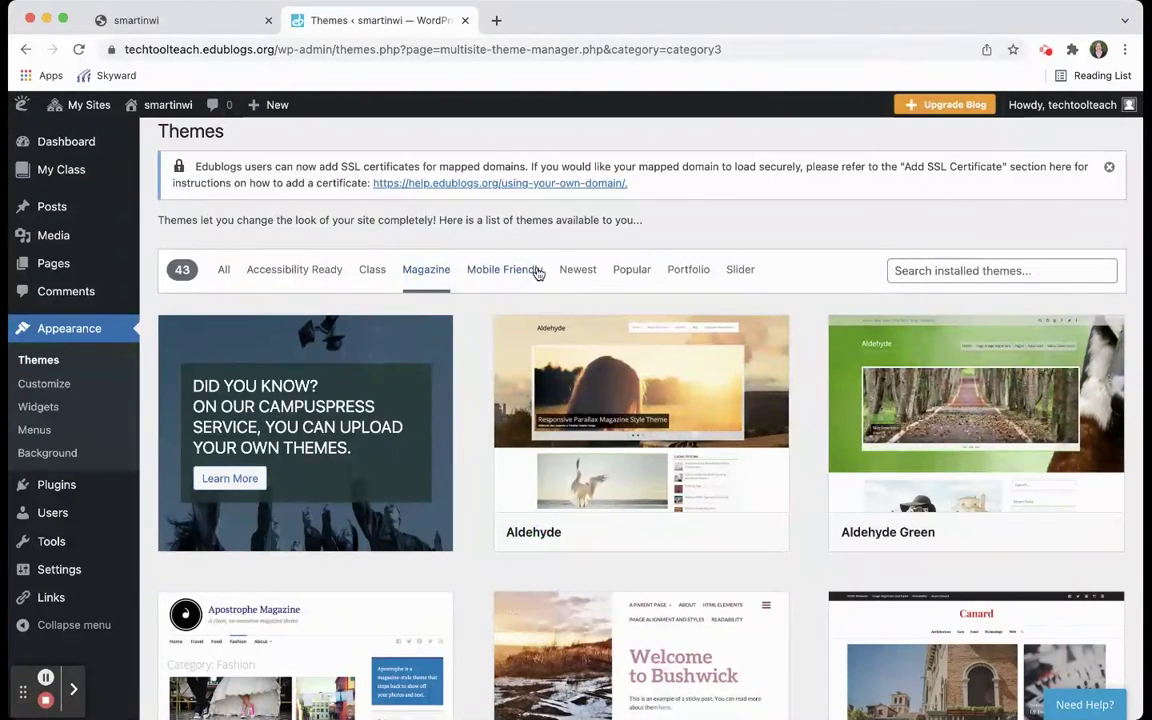
{"action": "left_click", "coordinate": [580, 270]}
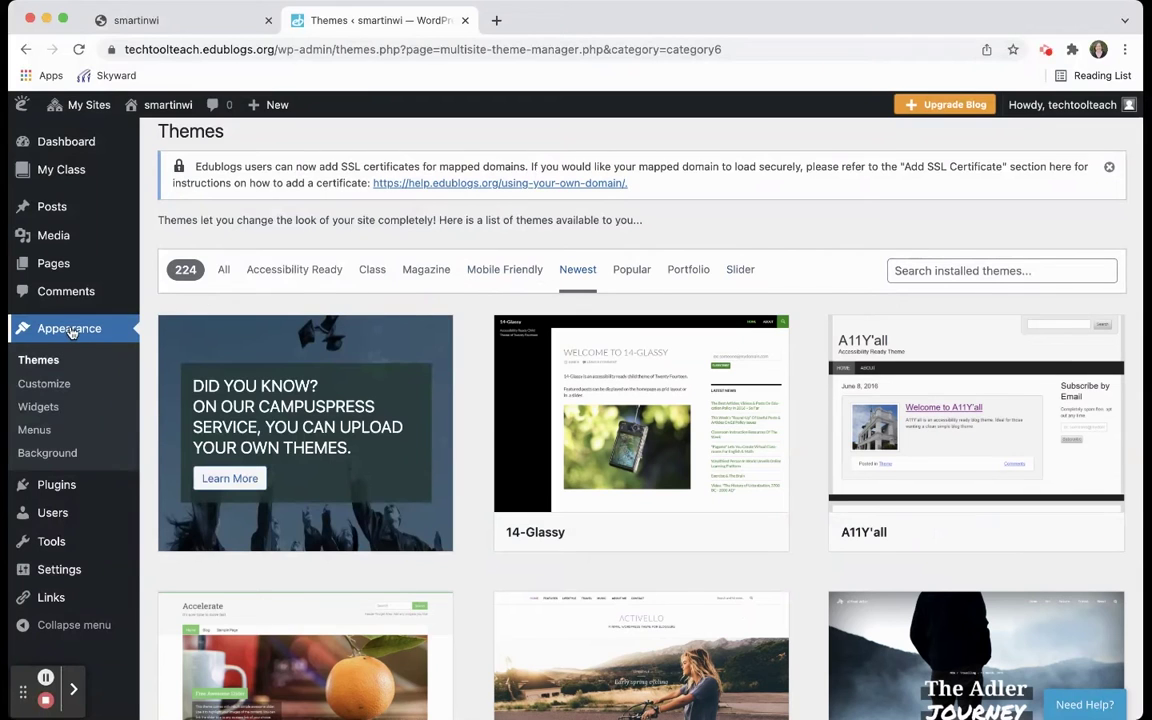
Step: Visit the blog's public site from the Themes page and return to its dashboard
{"action": "mouse_move", "coordinate": [156, 104]}
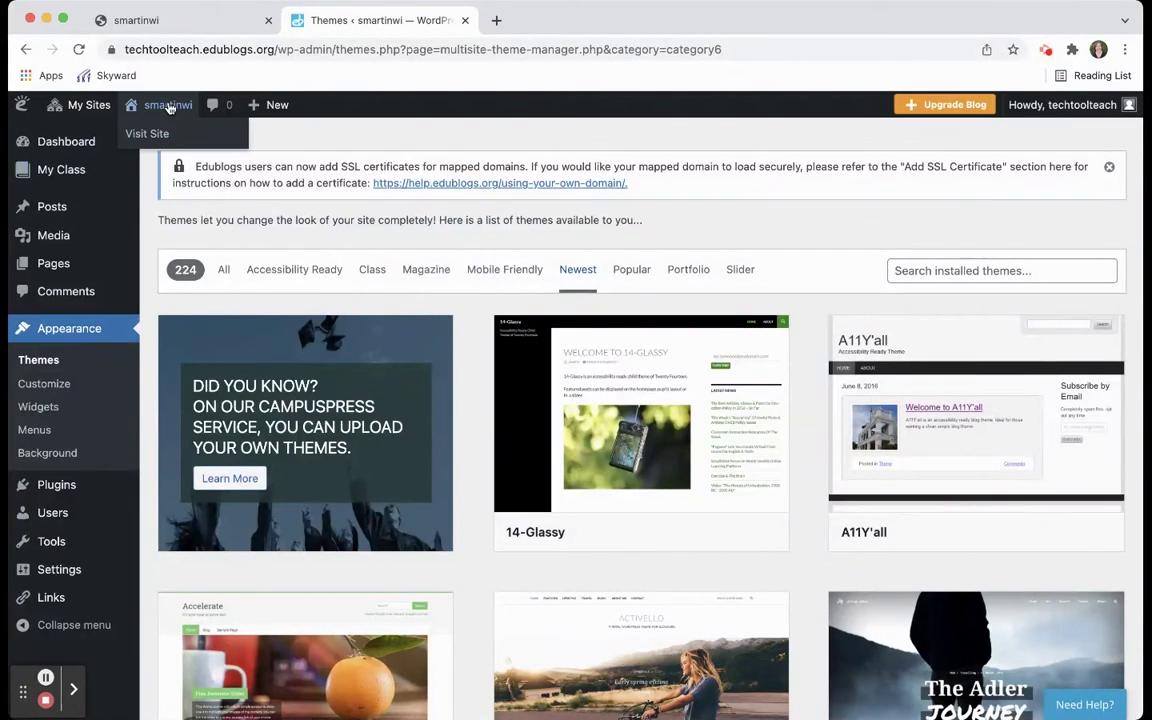
{"action": "left_click", "coordinate": [158, 133]}
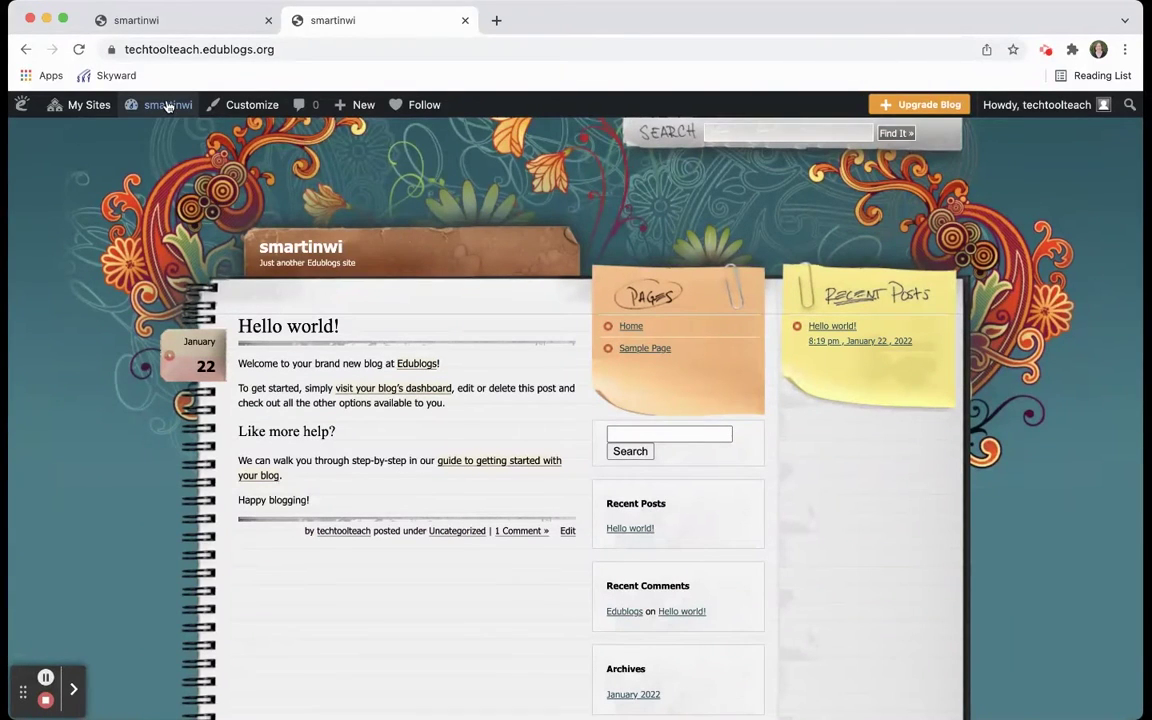
{"action": "mouse_move", "coordinate": [168, 108]}
{"action": "left_click", "coordinate": [166, 136]}
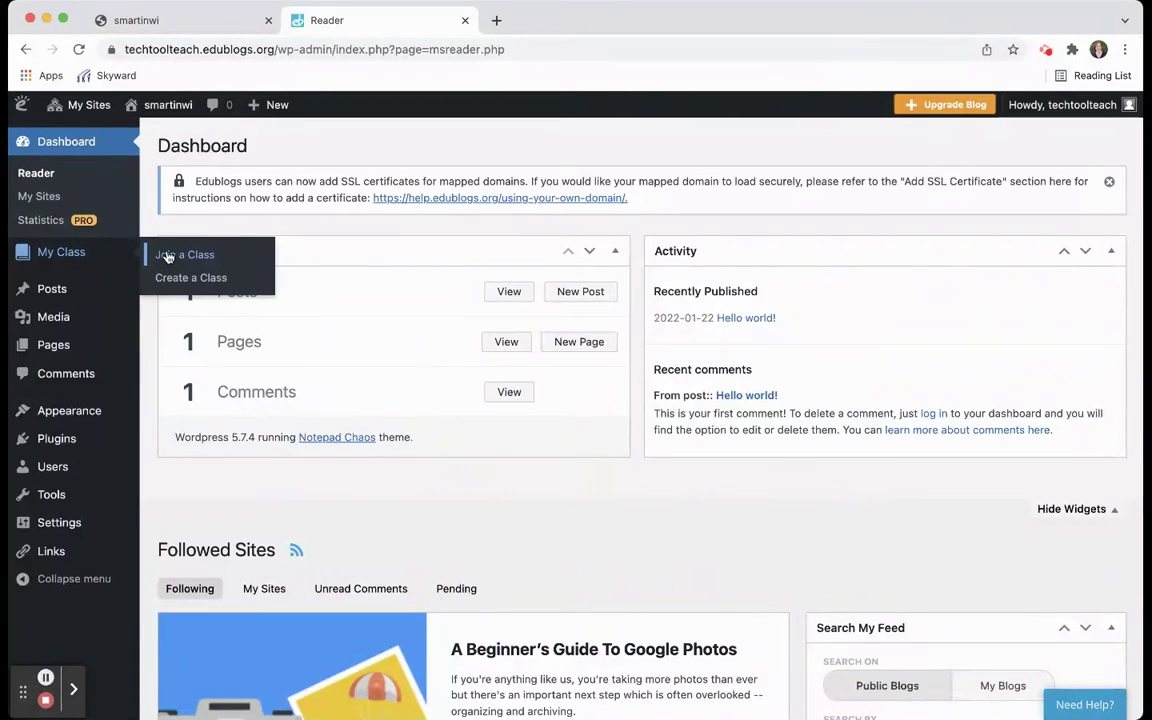
Step: View the Join a Class page and open the Create a Class settings
{"action": "left_click", "coordinate": [168, 256]}
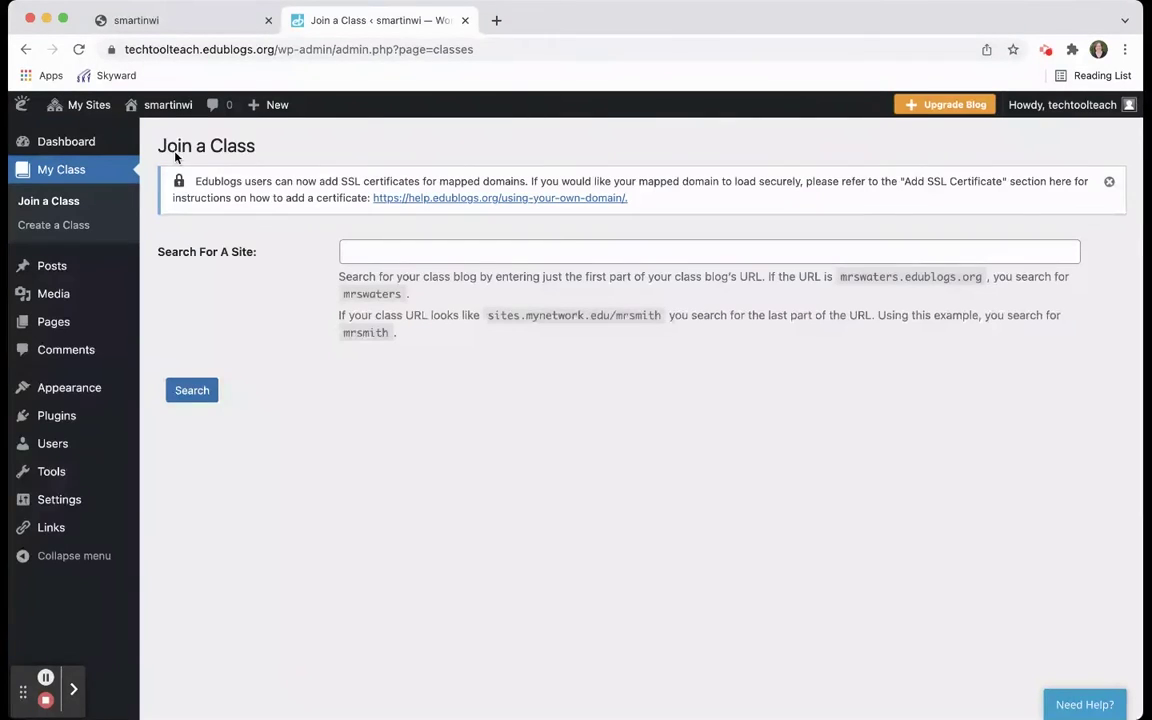
{"action": "mouse_move", "coordinate": [159, 110]}
{"action": "left_click", "coordinate": [34, 201]}
{"action": "left_click", "coordinate": [40, 202]}
{"action": "left_click", "coordinate": [50, 170]}
{"action": "left_click", "coordinate": [59, 228]}
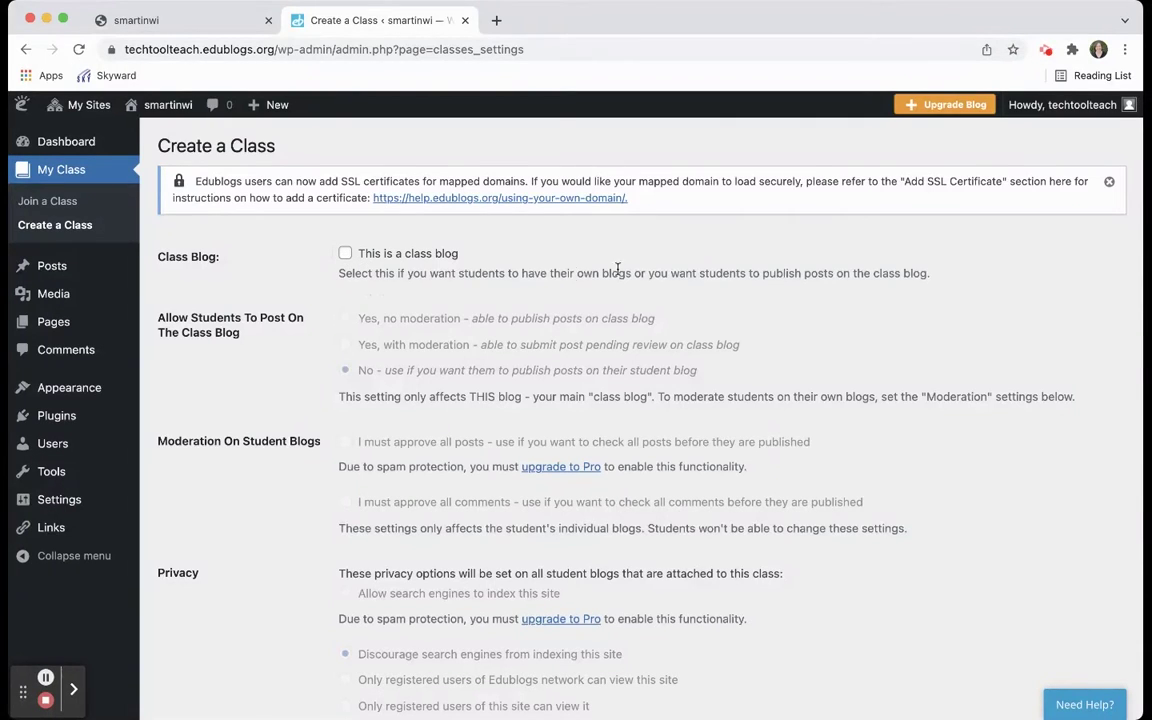
Step: Examine the class settings for student posting, moderation, privacy, reader access, teachers and student permissions
{"action": "scroll", "coordinate": [589, 245], "scroll_direction": "down", "scroll_amount": 2}
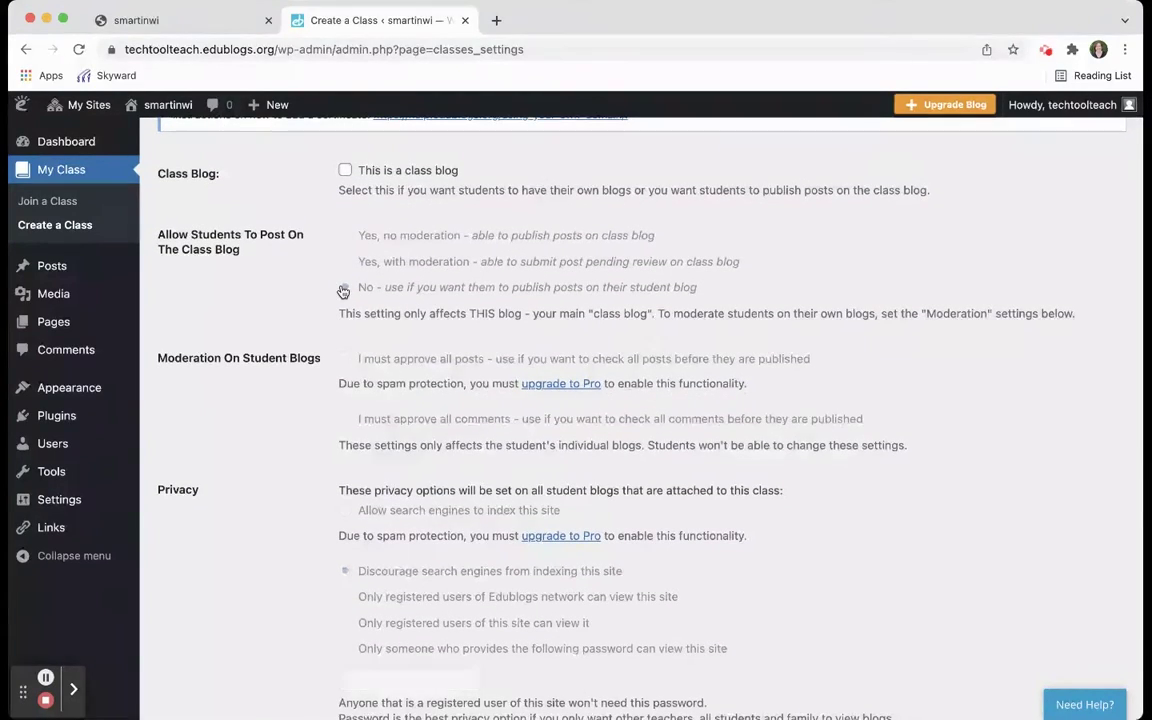
{"action": "scroll", "coordinate": [418, 240], "scroll_direction": "down", "scroll_amount": 1}
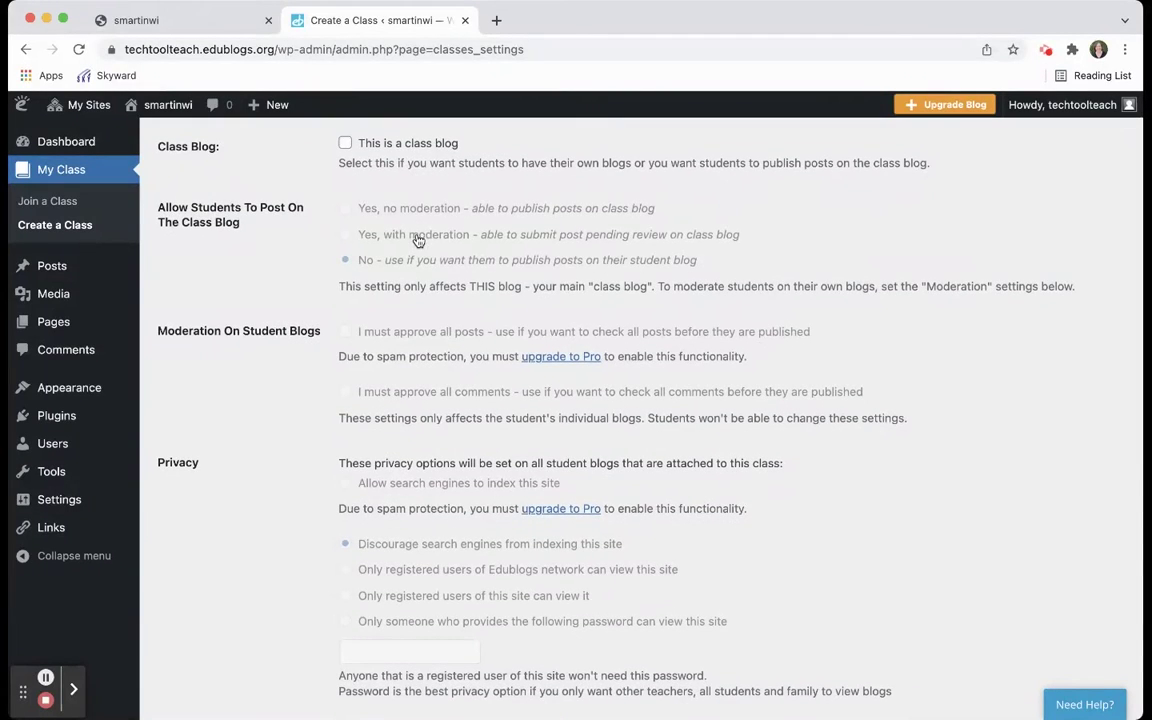
{"action": "scroll", "coordinate": [418, 240], "scroll_direction": "down", "scroll_amount": 2}
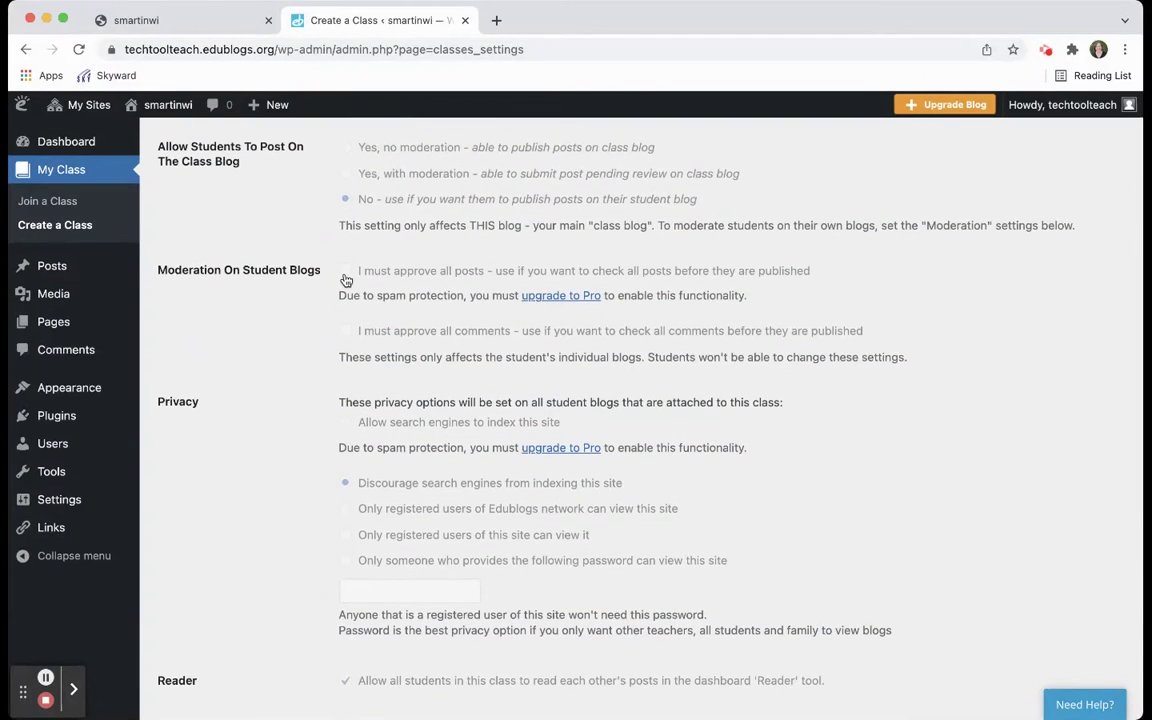
{"action": "scroll", "coordinate": [347, 432], "scroll_direction": "down", "scroll_amount": 5}
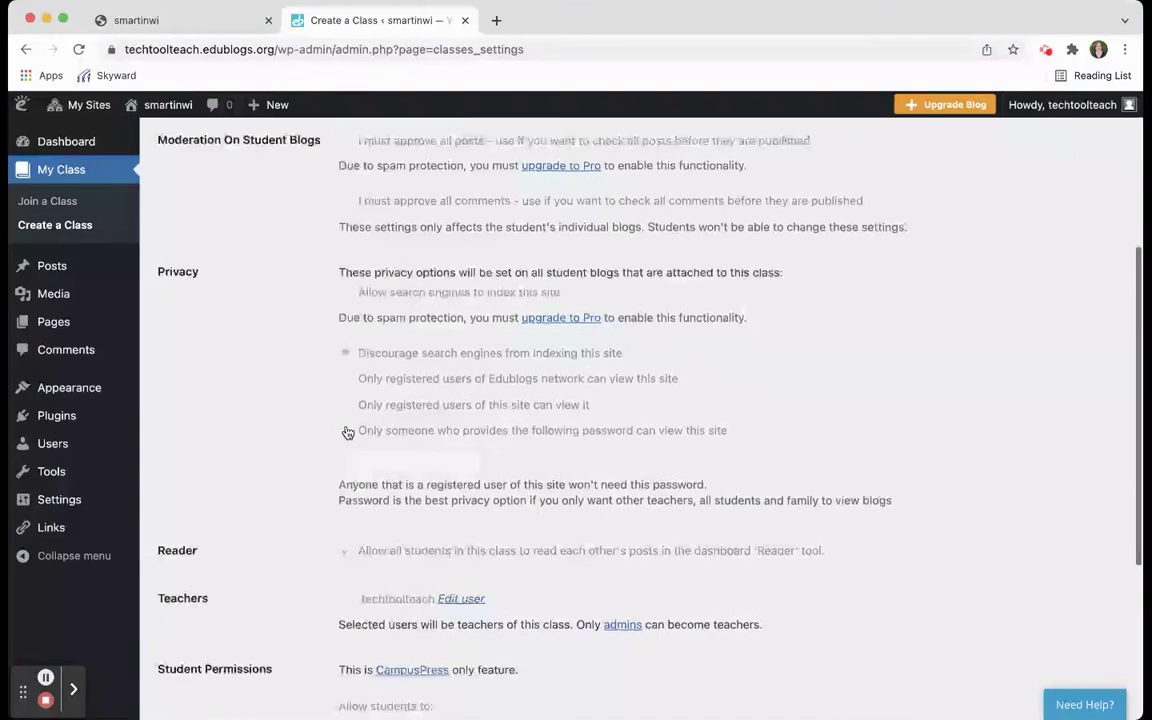
{"action": "scroll", "coordinate": [347, 432], "scroll_direction": "down", "scroll_amount": 5}
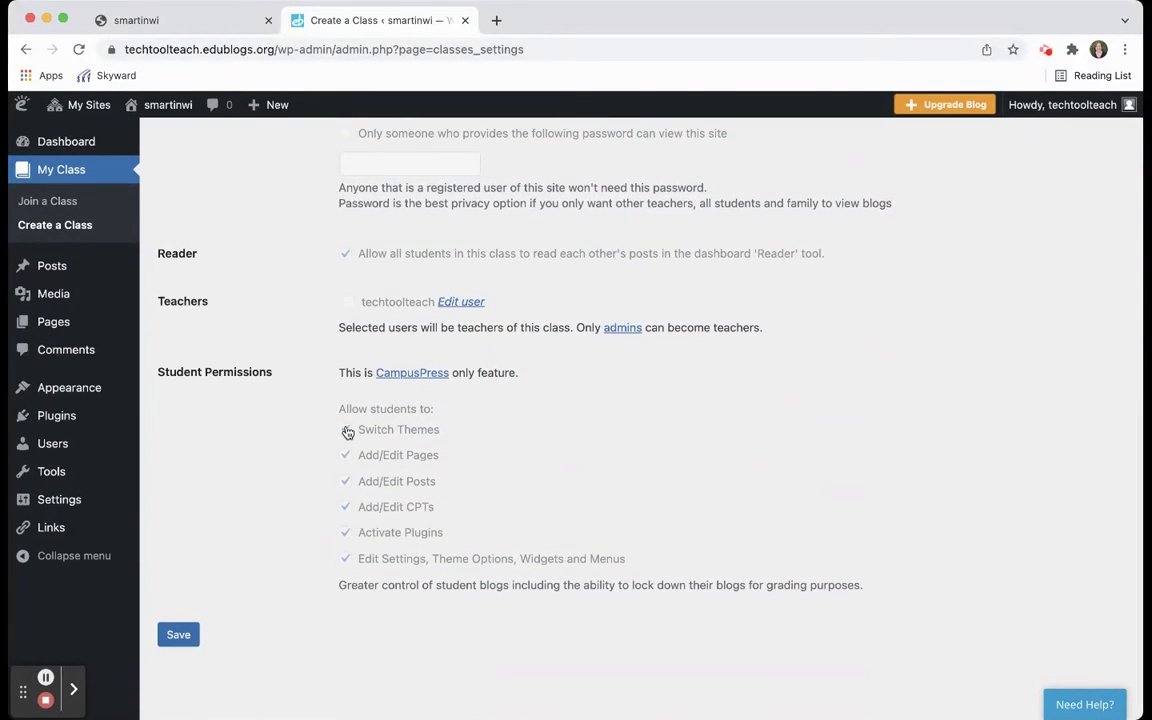
{"action": "scroll", "coordinate": [342, 293], "scroll_direction": "up", "scroll_amount": 1}
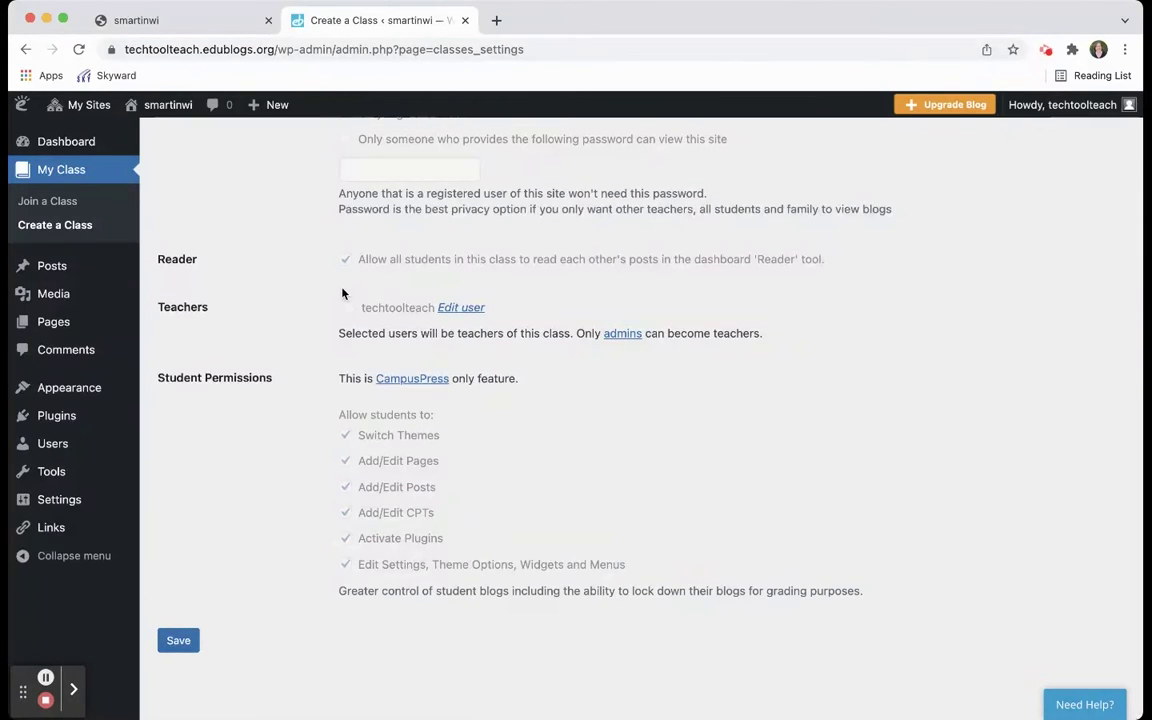
{"action": "scroll", "coordinate": [342, 293], "scroll_direction": "up", "scroll_amount": 2}
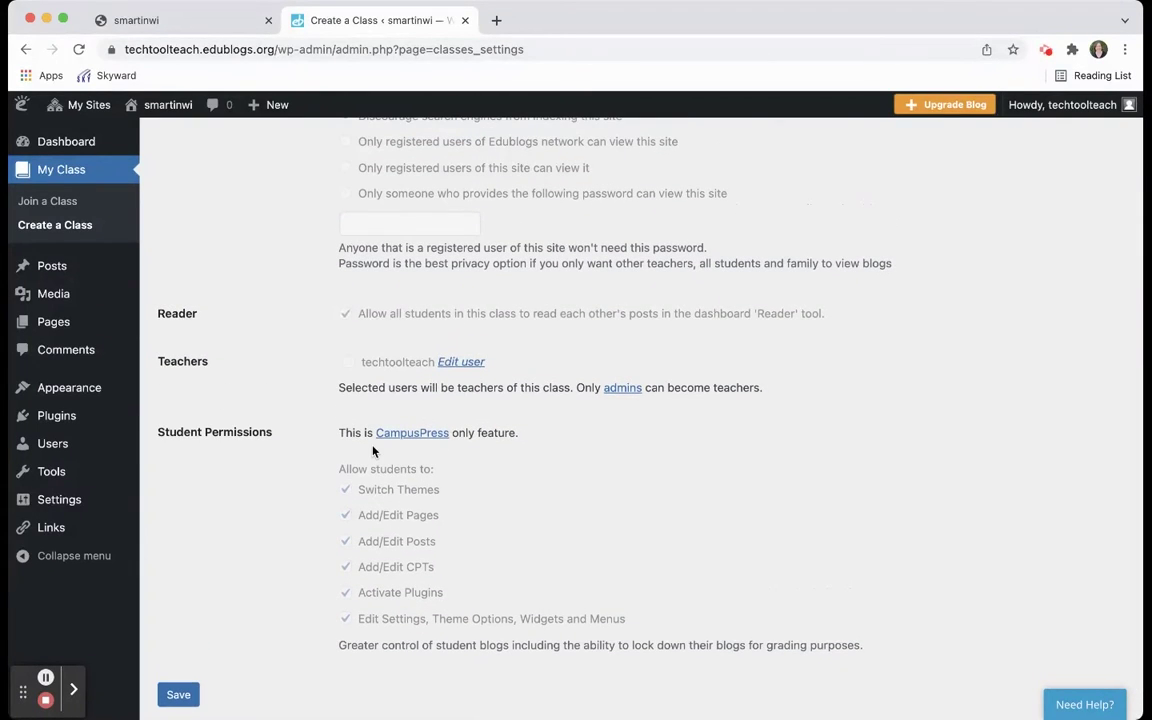
{"action": "scroll", "coordinate": [303, 309], "scroll_direction": "up", "scroll_amount": 10}
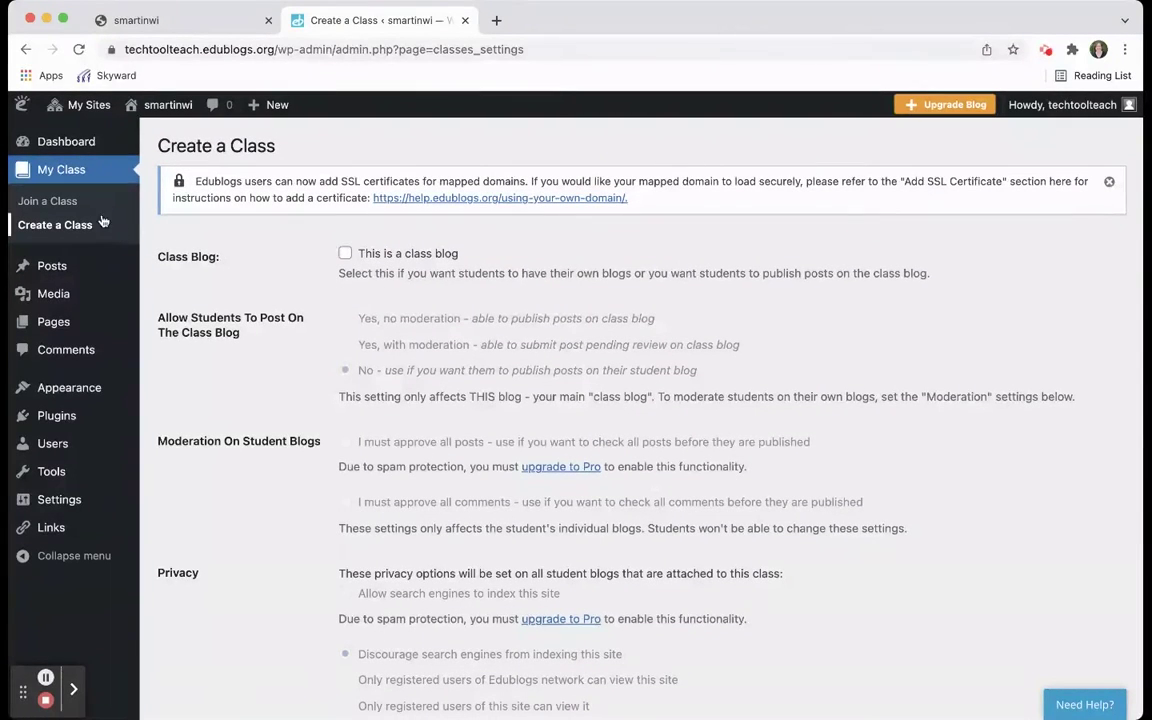
Step: Reopen the Create a Class settings and mark the site as a class blog
{"action": "left_click", "coordinate": [50, 200]}
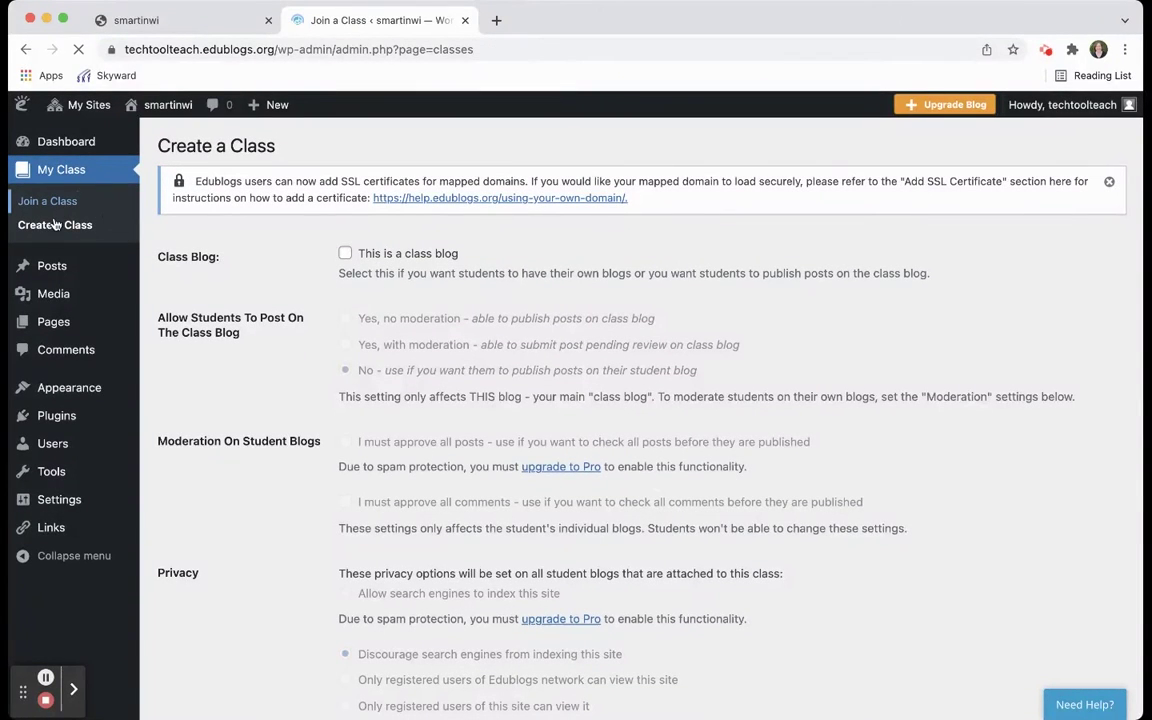
{"action": "left_click", "coordinate": [51, 228]}
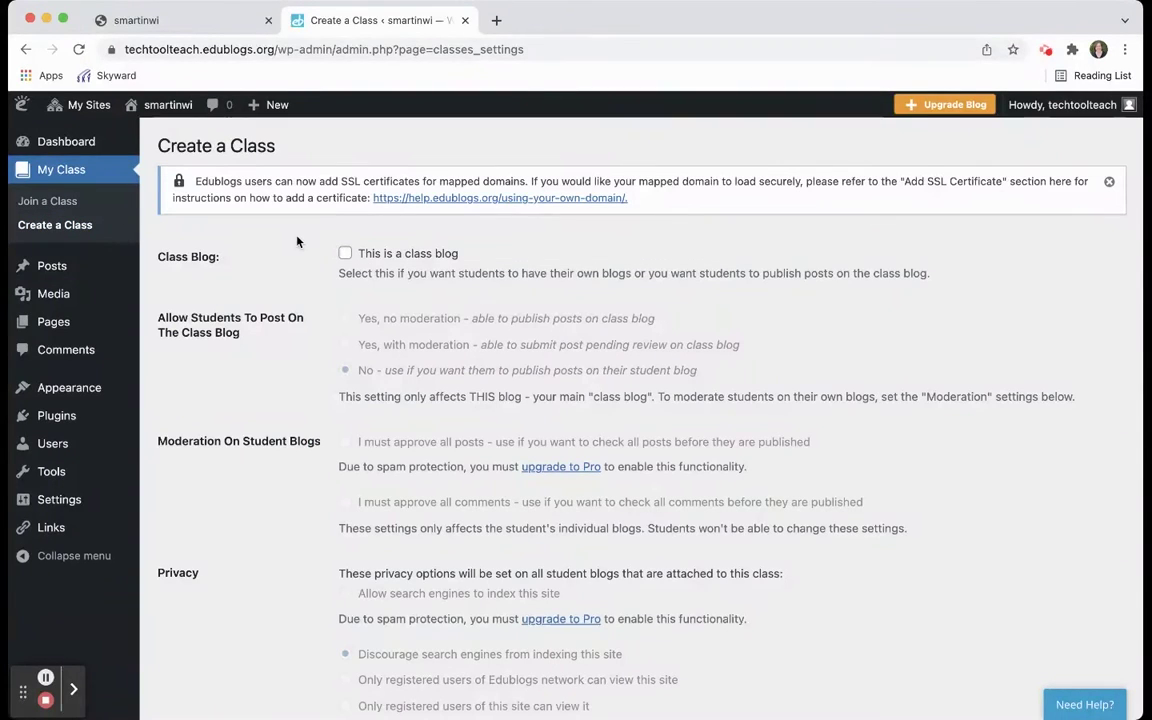
{"action": "left_click", "coordinate": [345, 253]}
{"action": "scroll", "coordinate": [470, 235], "scroll_direction": "down", "scroll_amount": 2}
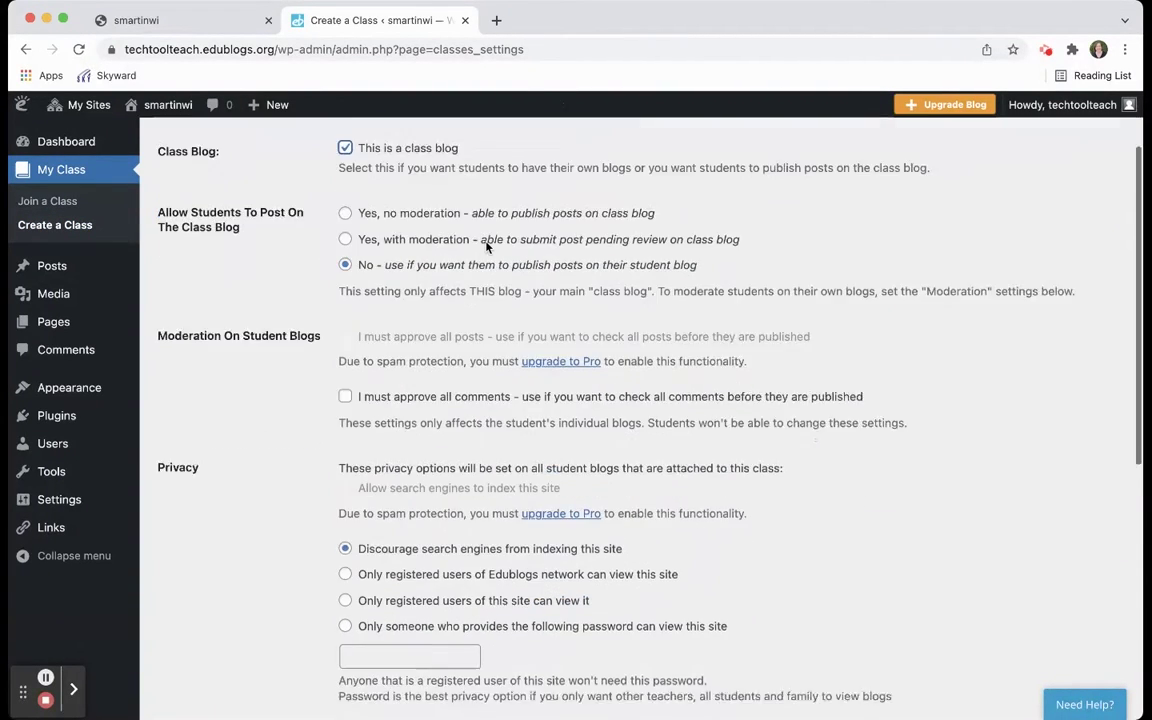
{"action": "scroll", "coordinate": [487, 247], "scroll_direction": "down", "scroll_amount": 3}
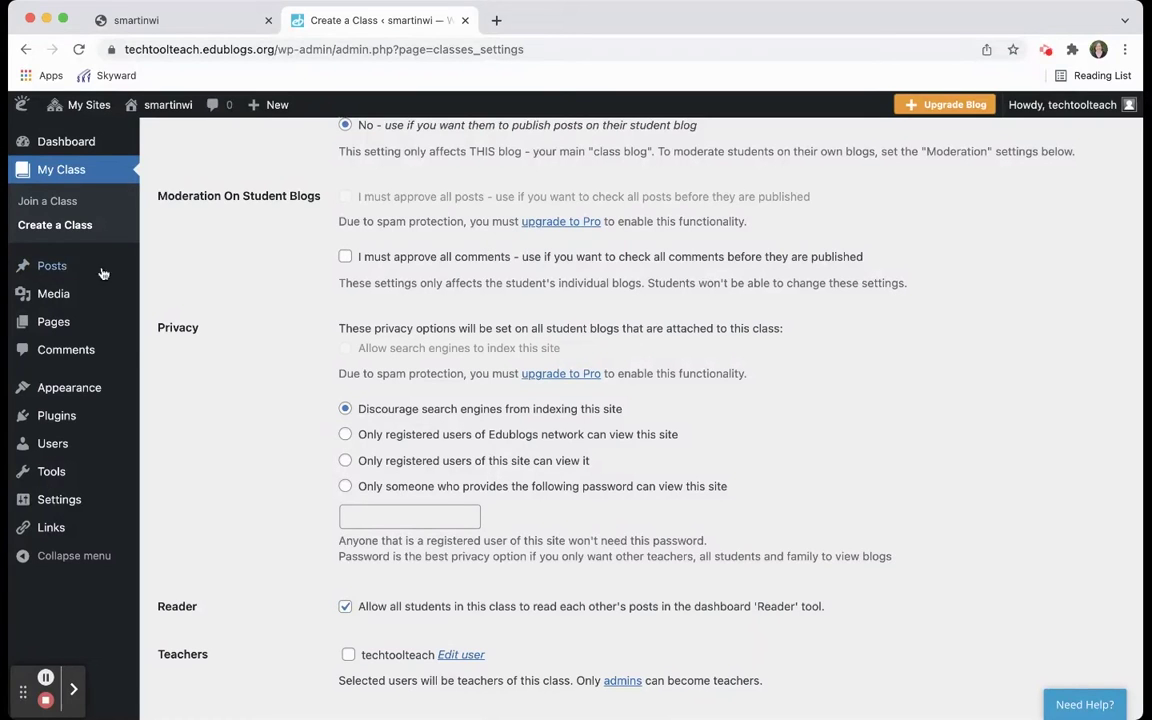
Step: Open the list of all posts and start a new post in the block editor
{"action": "mouse_move", "coordinate": [48, 266]}
{"action": "left_click", "coordinate": [169, 270]}
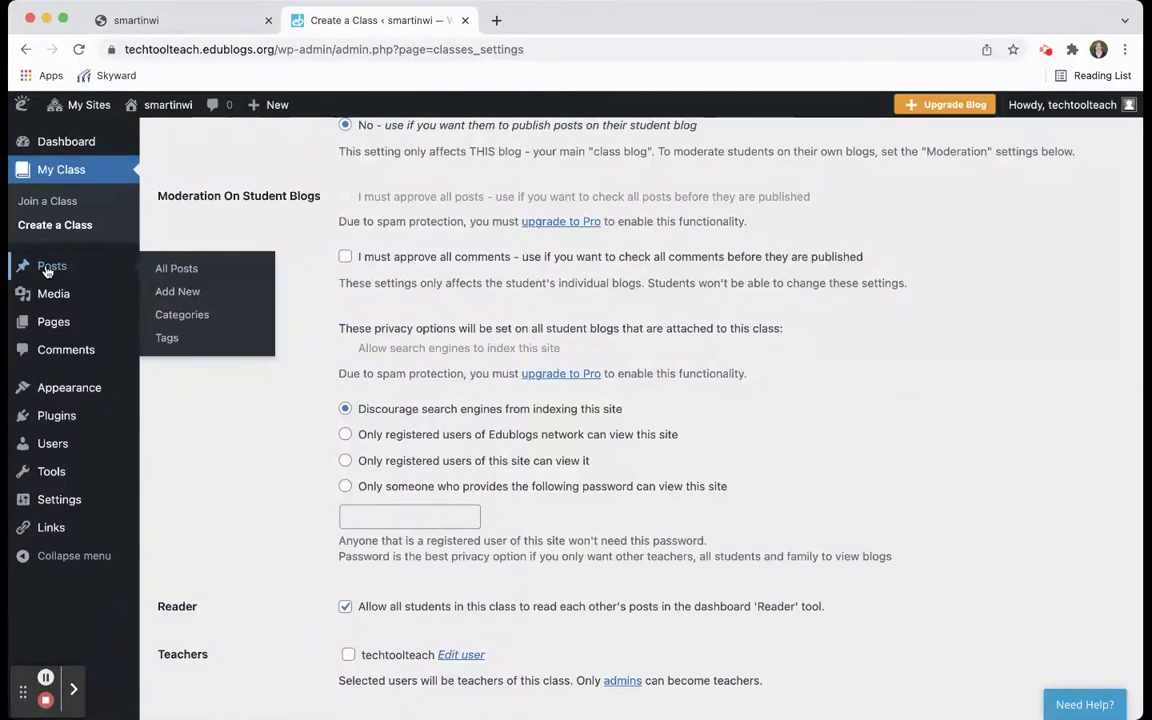
{"action": "mouse_move", "coordinate": [190, 337]}
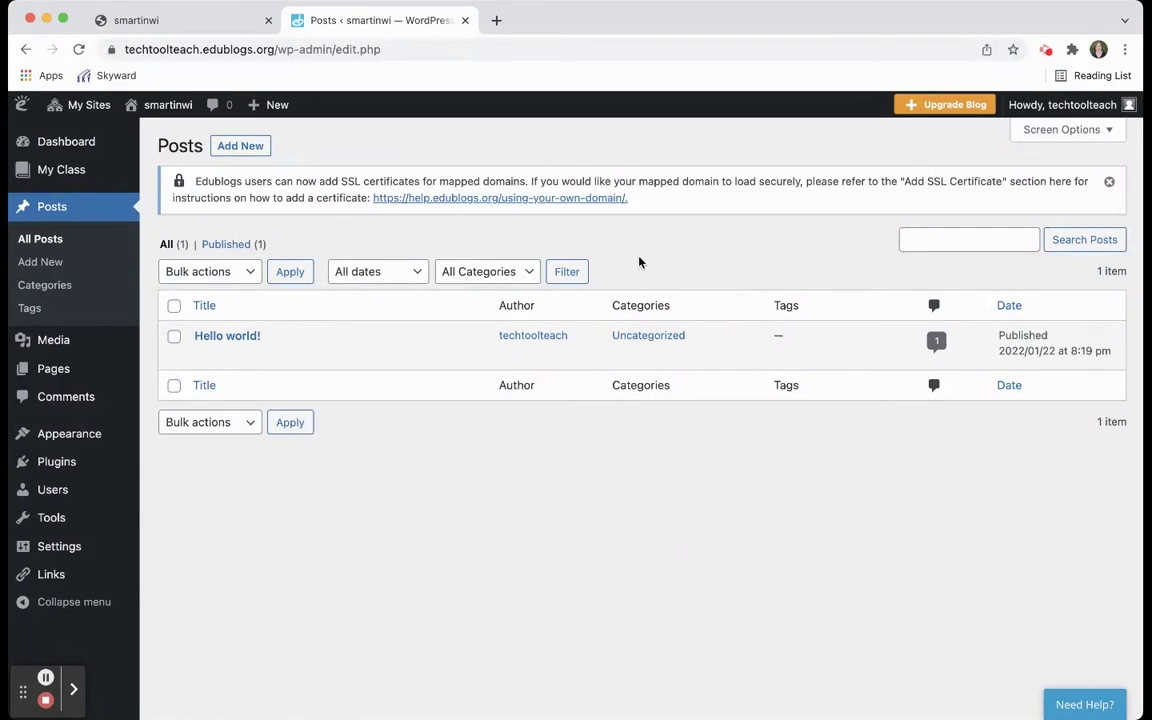
{"action": "left_click", "coordinate": [530, 273]}
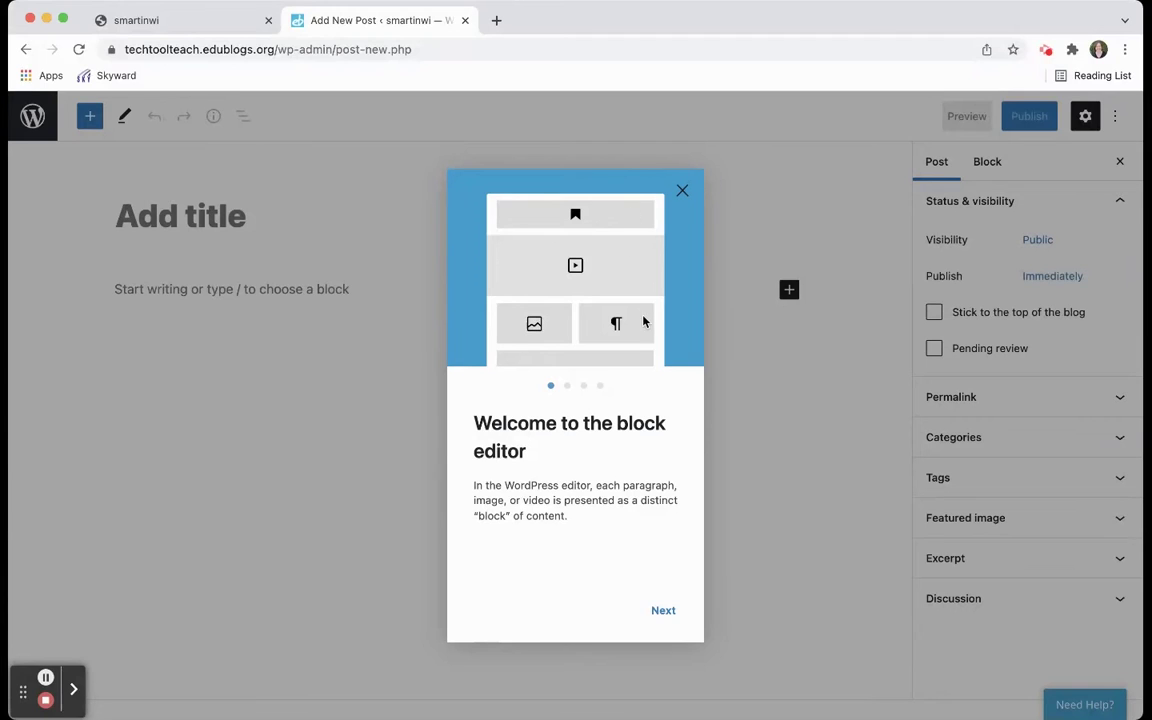
Step: Page through the block editor's welcome guide to its last page and close it
{"action": "left_click", "coordinate": [663, 612]}
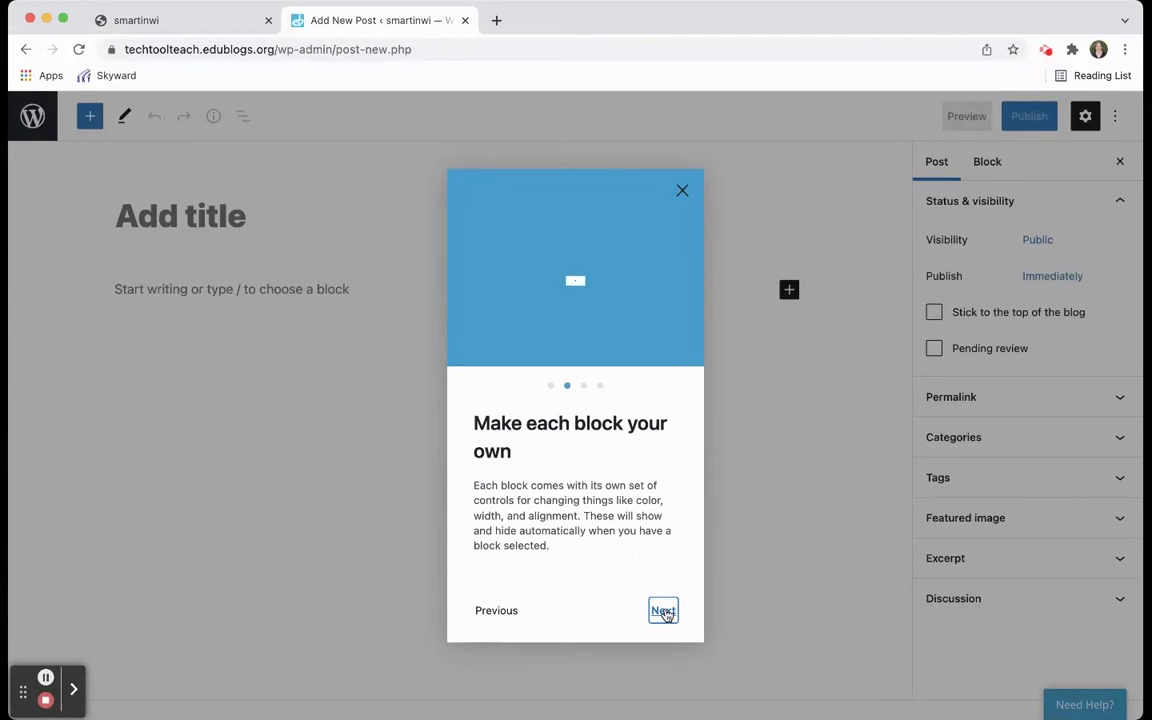
{"action": "left_click", "coordinate": [664, 612]}
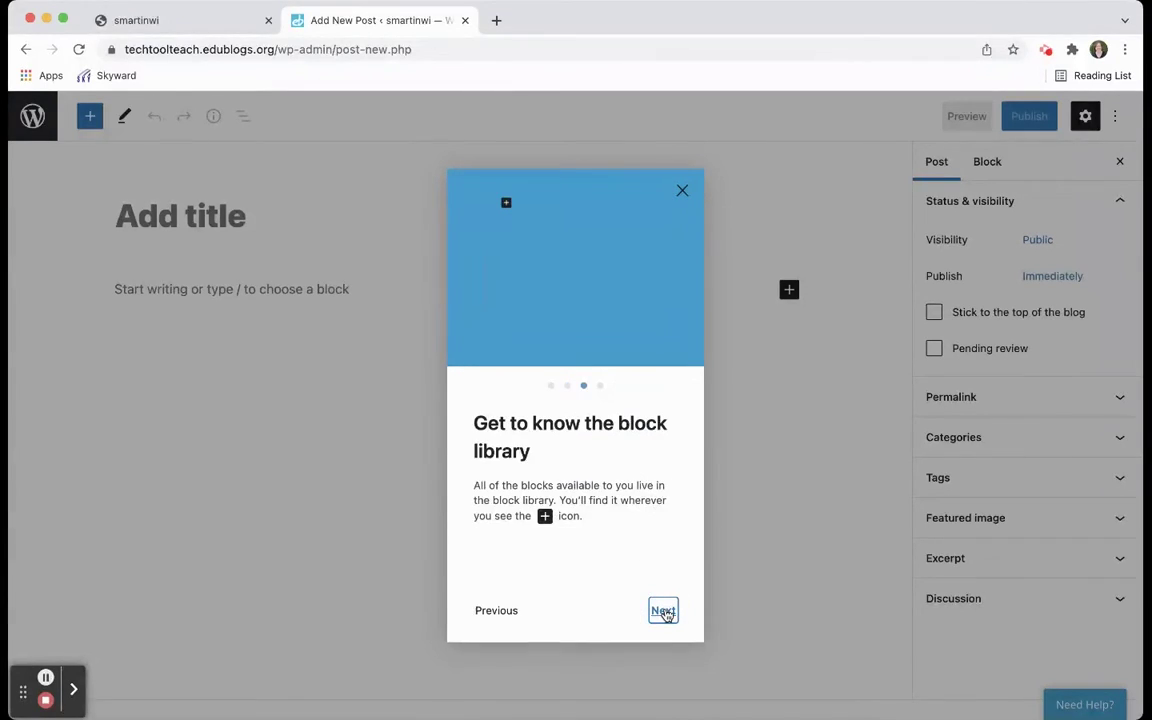
{"action": "left_click", "coordinate": [664, 612]}
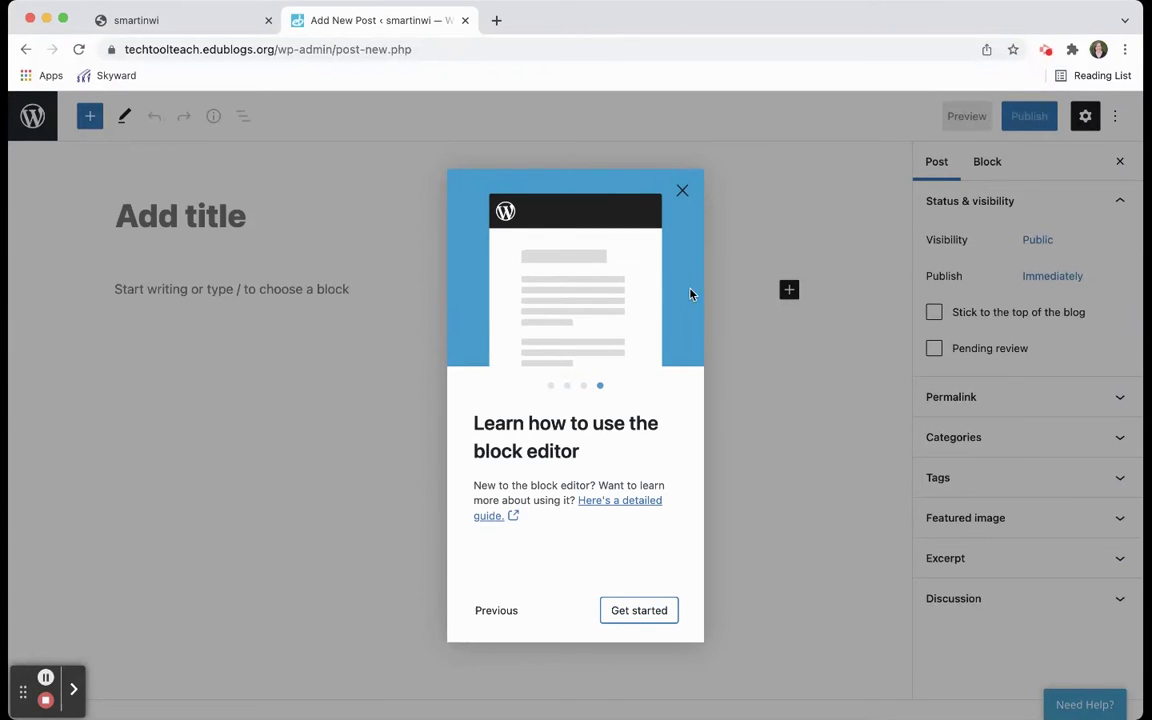
{"action": "left_click", "coordinate": [682, 190]}
Step: Title the new post "Blog #1"
{"action": "left_click", "coordinate": [213, 217]}
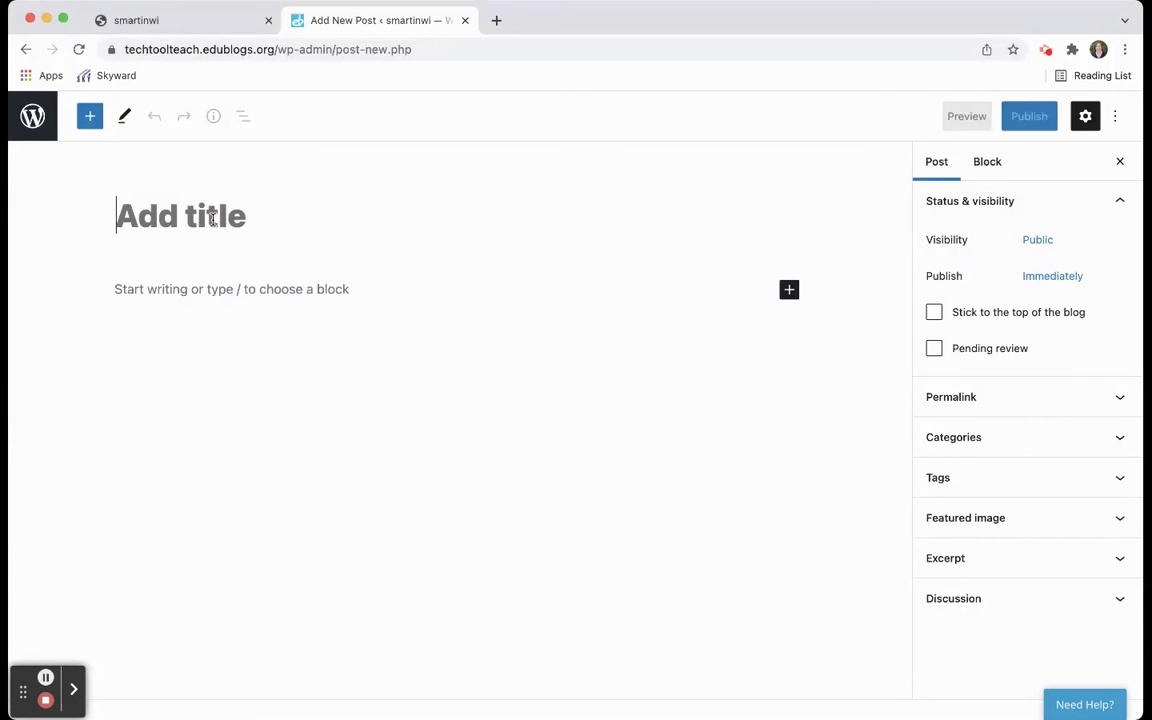
{"action": "type", "text": "Blo"}
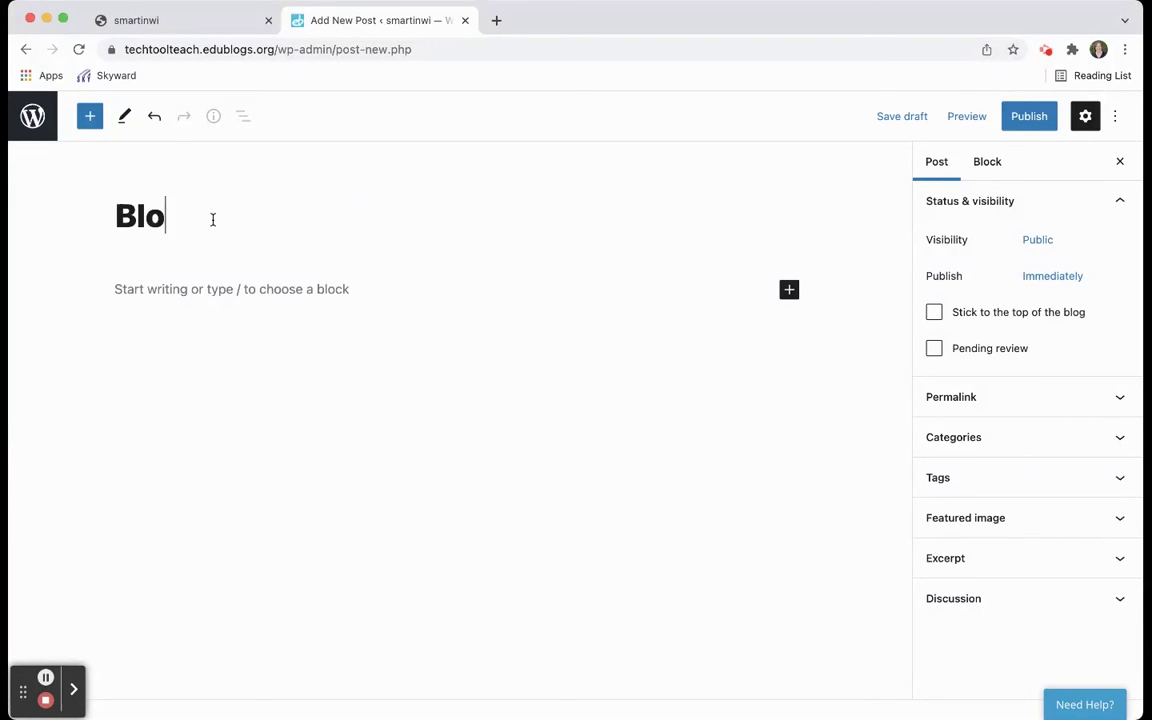
{"action": "type", "text": "g #1"}
Step: Look over the post and block settings and the editor's Edit and Select tool modes
{"action": "left_click", "coordinate": [985, 164]}
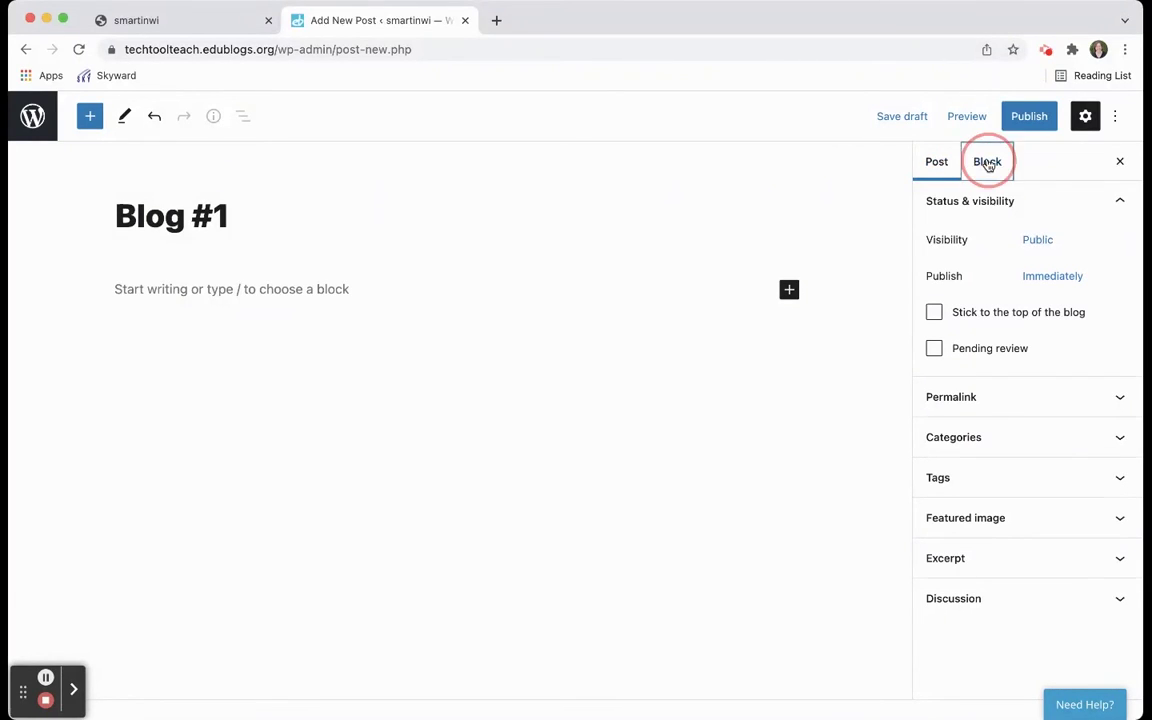
{"action": "left_click", "coordinate": [922, 162]}
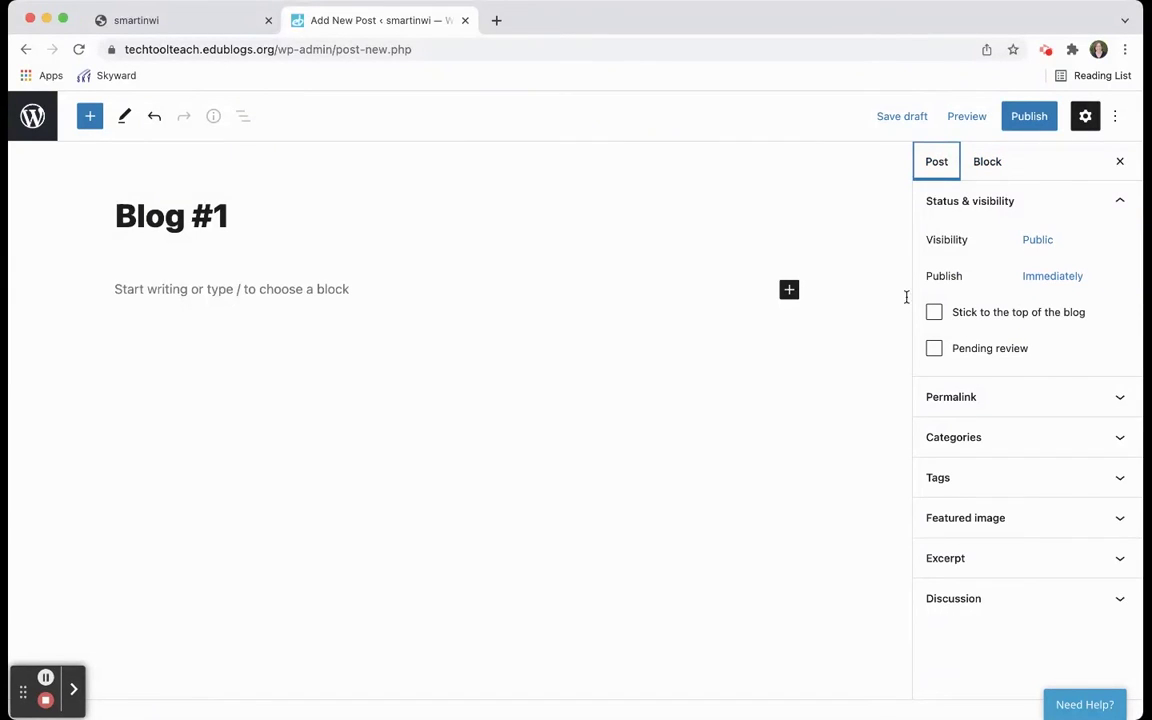
{"action": "left_click", "coordinate": [124, 116]}
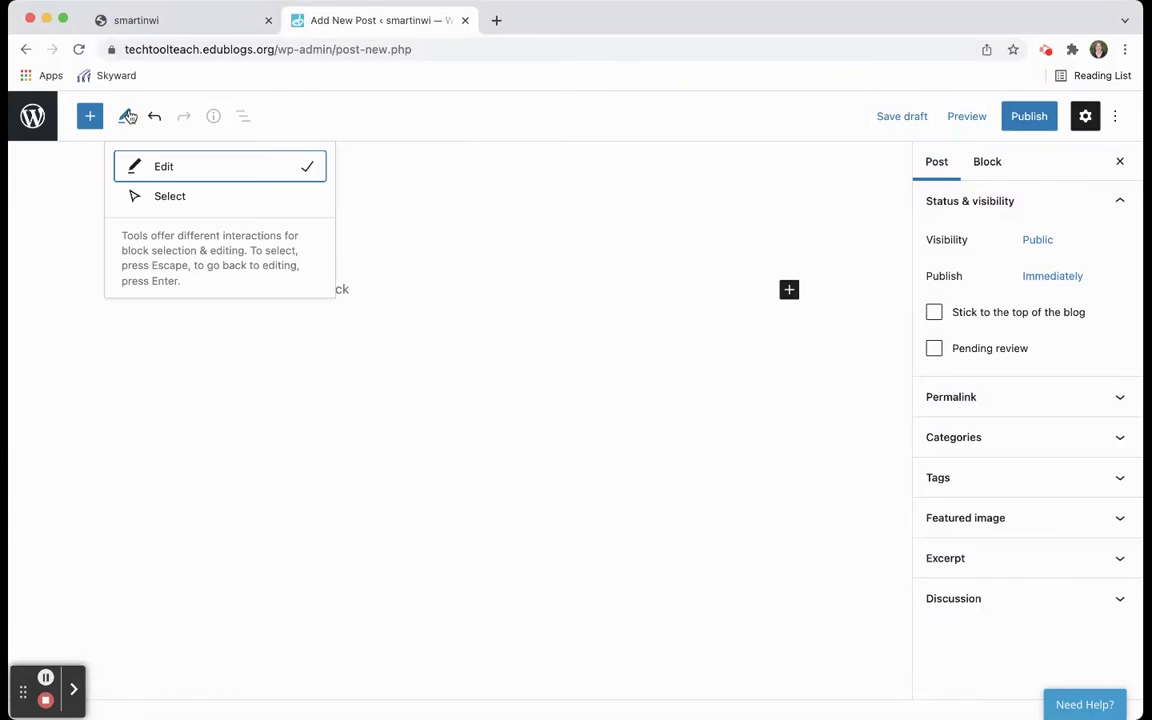
{"action": "left_click", "coordinate": [446, 216]}
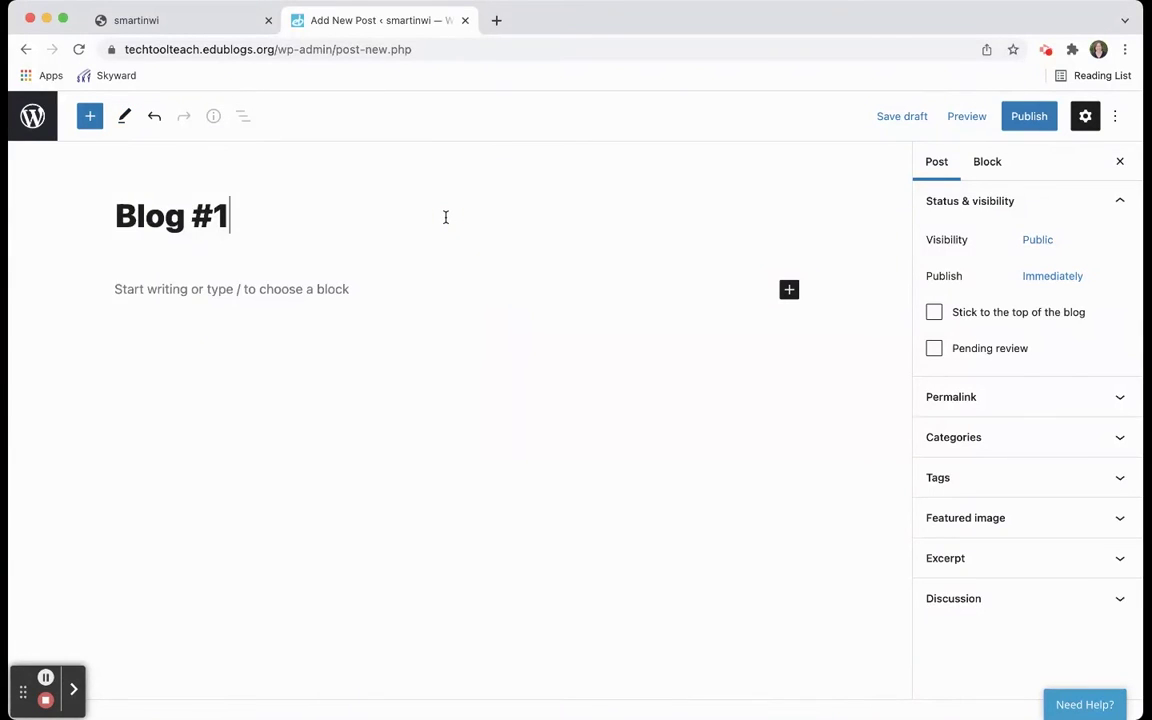
Step: Browse the block library and insert a Columns block with the 50 / 50 variation into the post
{"action": "left_click", "coordinate": [90, 116]}
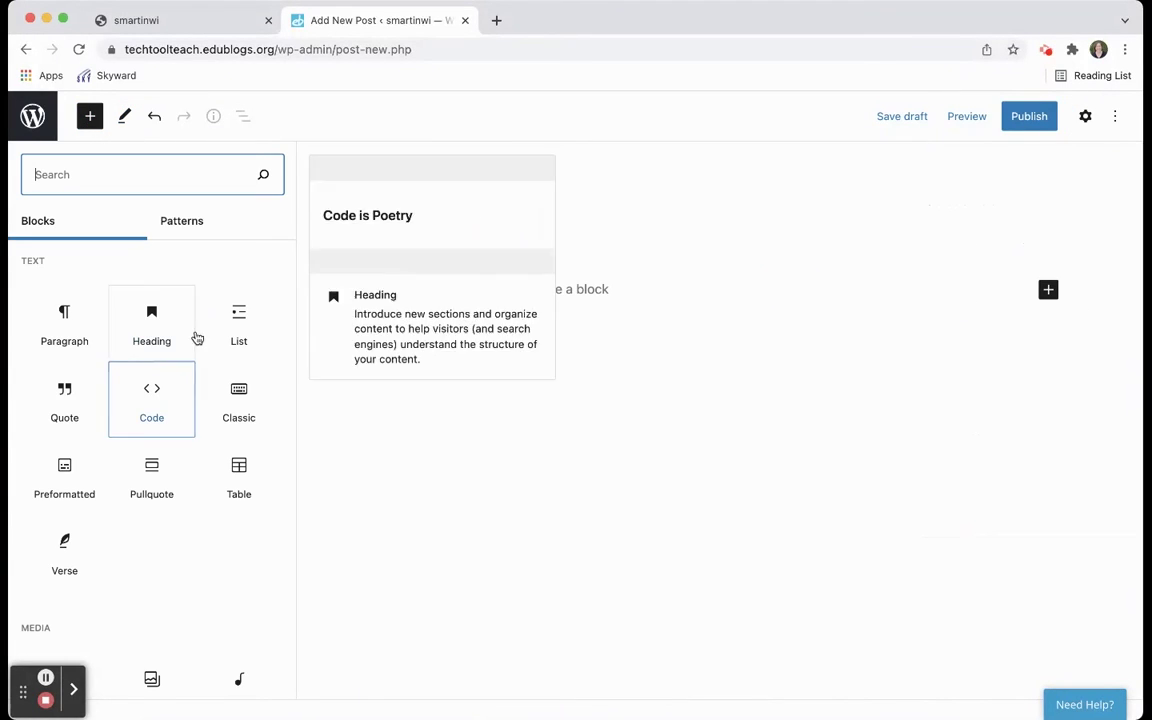
{"action": "scroll", "coordinate": [206, 296], "scroll_direction": "down", "scroll_amount": 2}
{"action": "scroll", "coordinate": [206, 296], "scroll_direction": "down", "scroll_amount": 5}
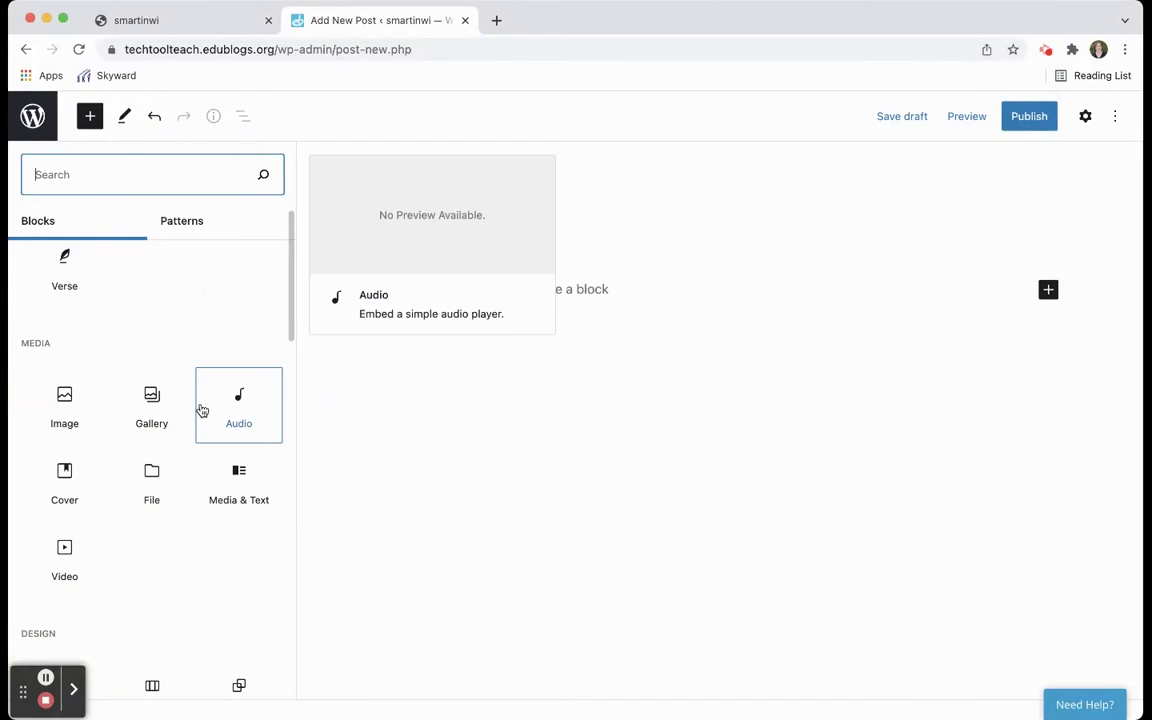
{"action": "scroll", "coordinate": [201, 410], "scroll_direction": "down", "scroll_amount": 2}
{"action": "scroll", "coordinate": [201, 410], "scroll_direction": "down", "scroll_amount": 3}
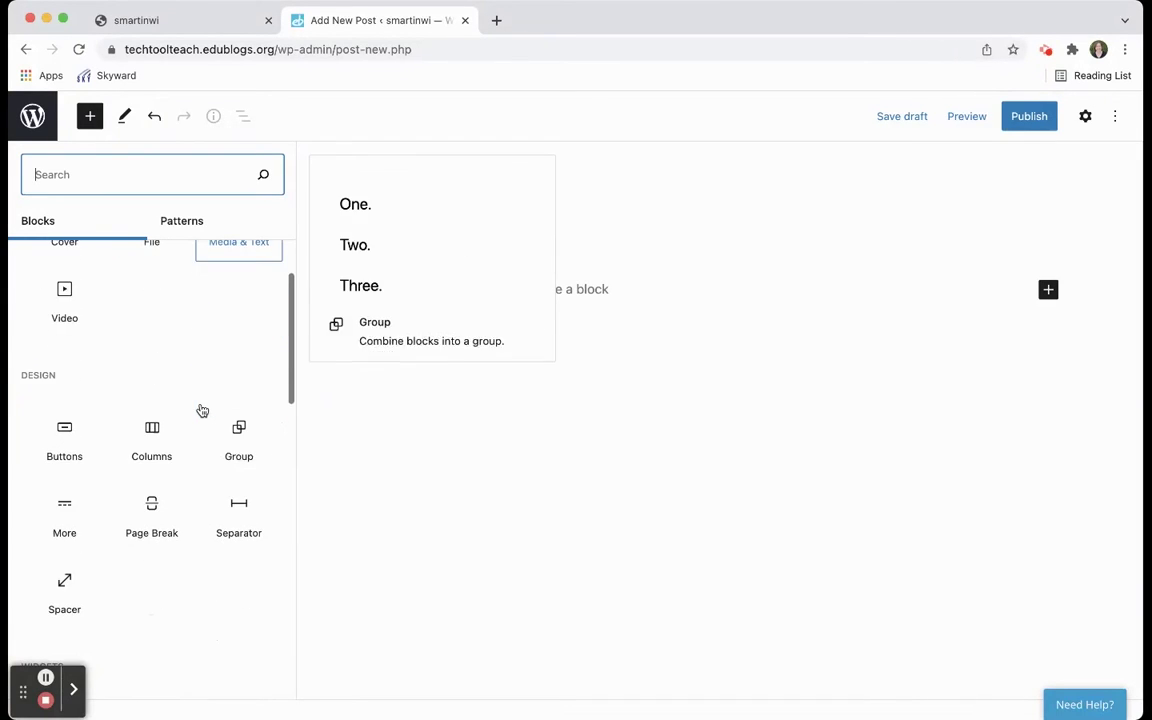
{"action": "left_click", "coordinate": [155, 448]}
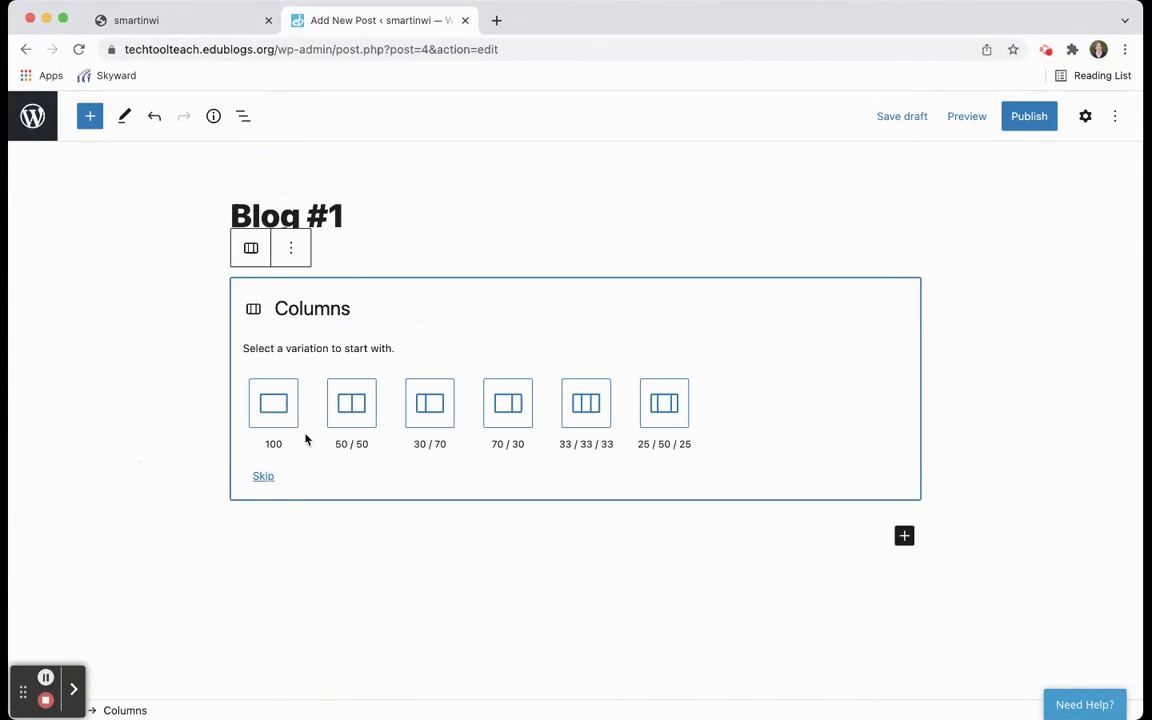
{"action": "left_click", "coordinate": [358, 407]}
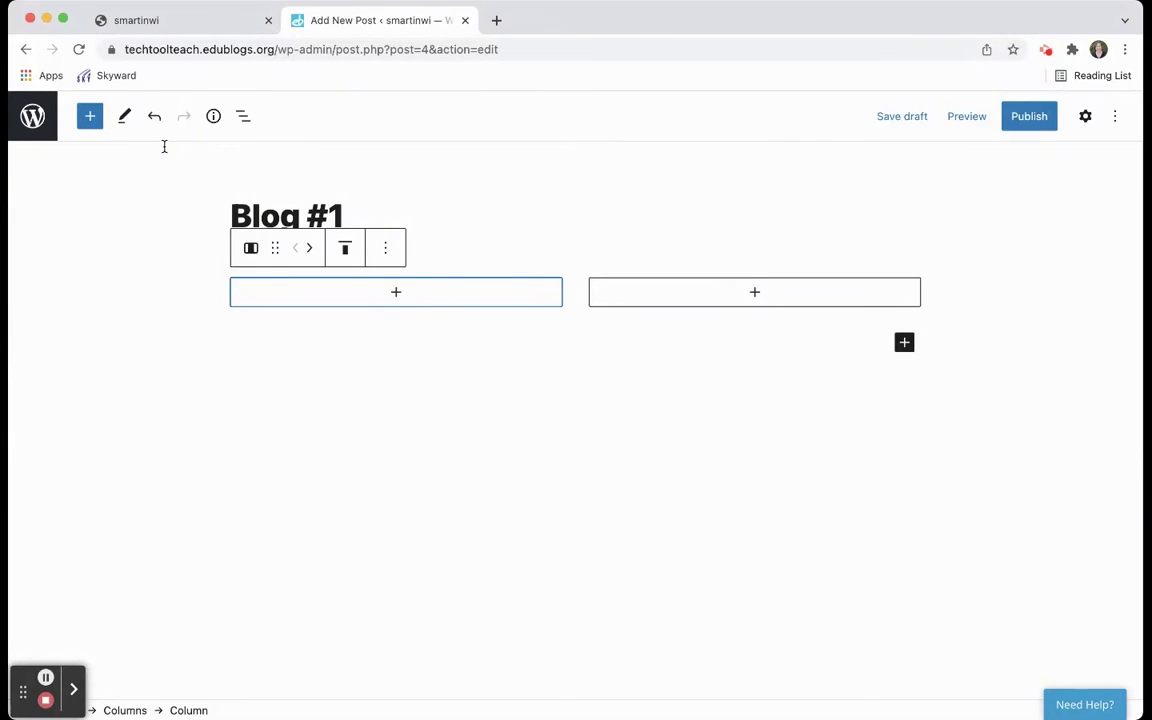
Step: Leave the editor for the list of posts and open the list of all pages
{"action": "left_click", "coordinate": [36, 118]}
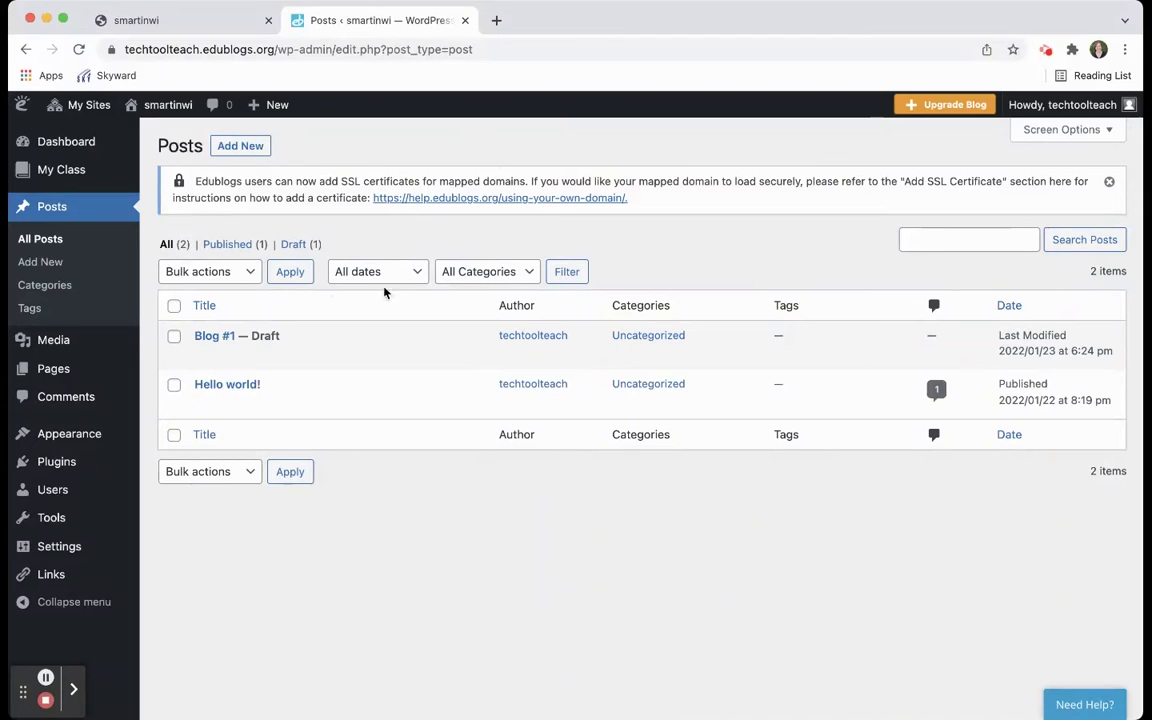
{"action": "mouse_move", "coordinate": [296, 334]}
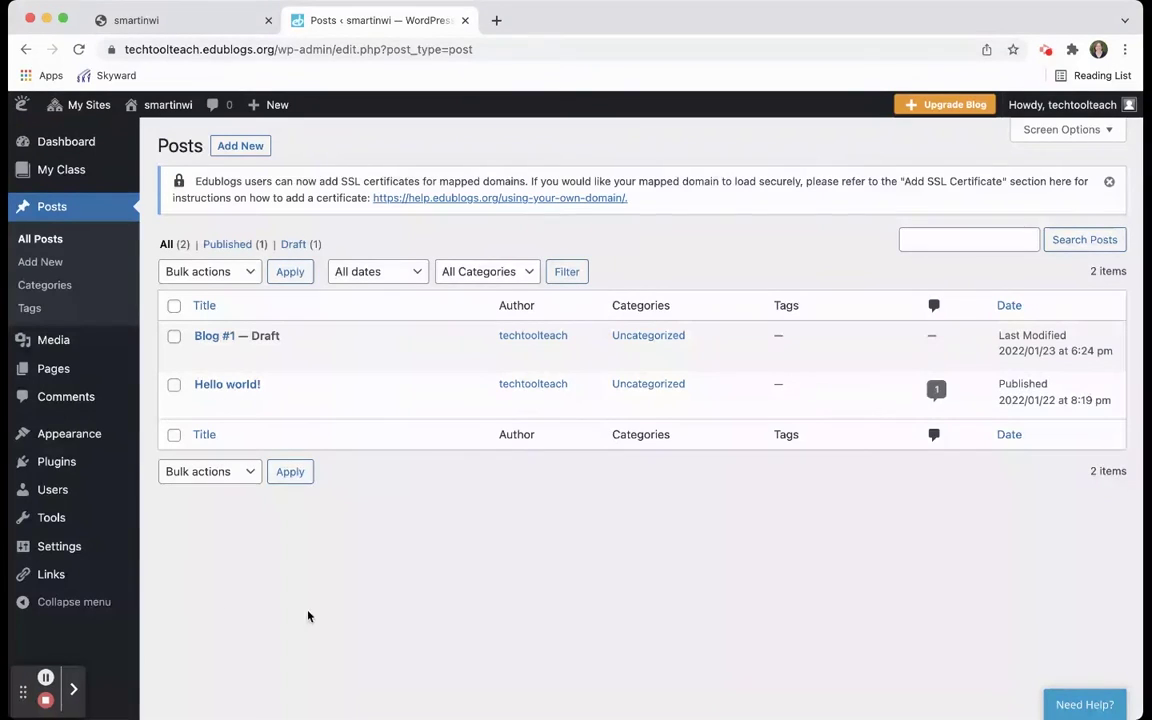
{"action": "mouse_move", "coordinate": [67, 357]}
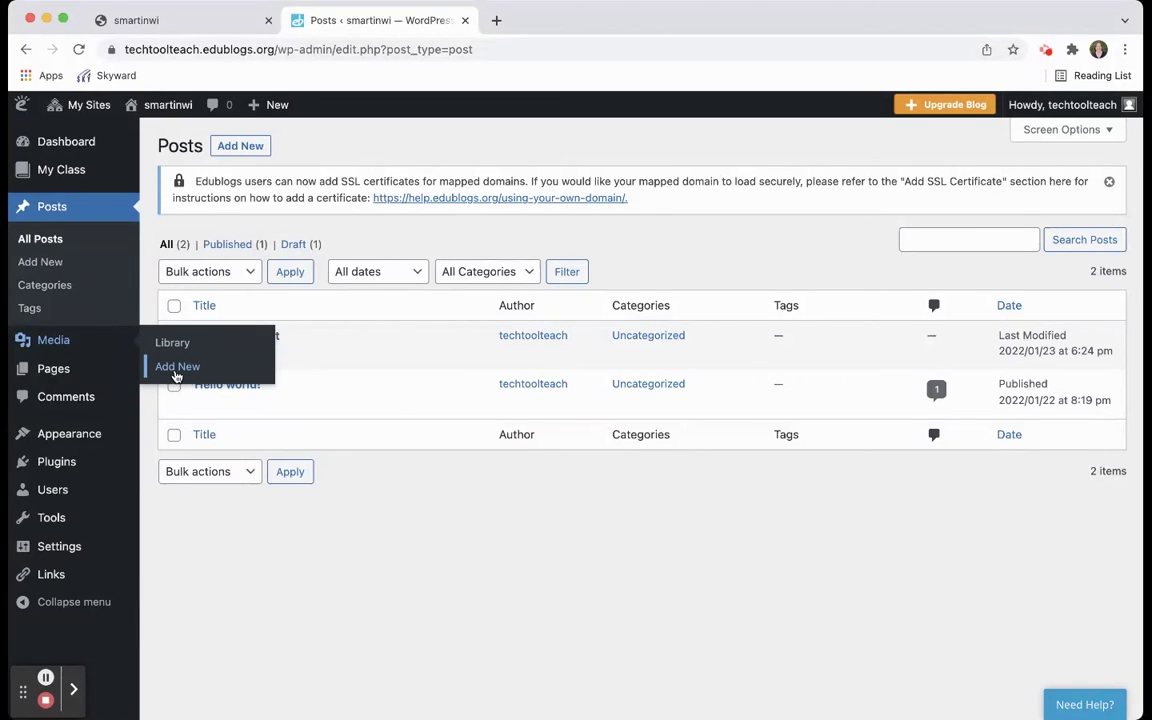
{"action": "left_click", "coordinate": [72, 368]}
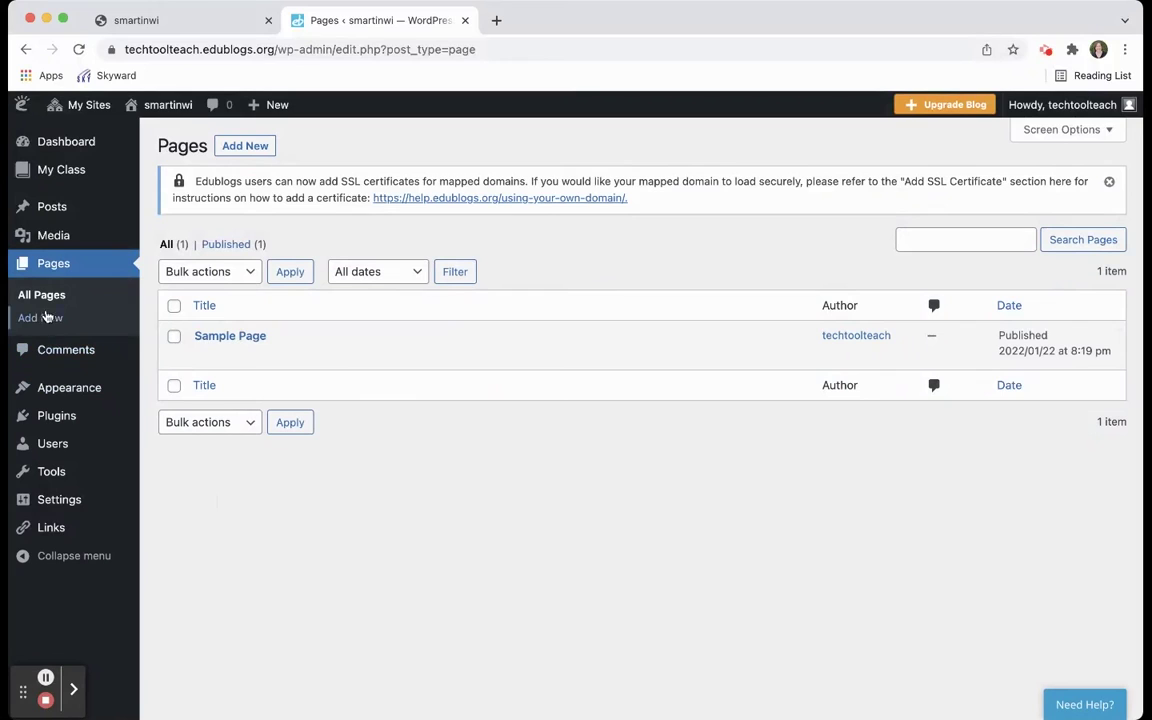
{"action": "left_click", "coordinate": [54, 267]}
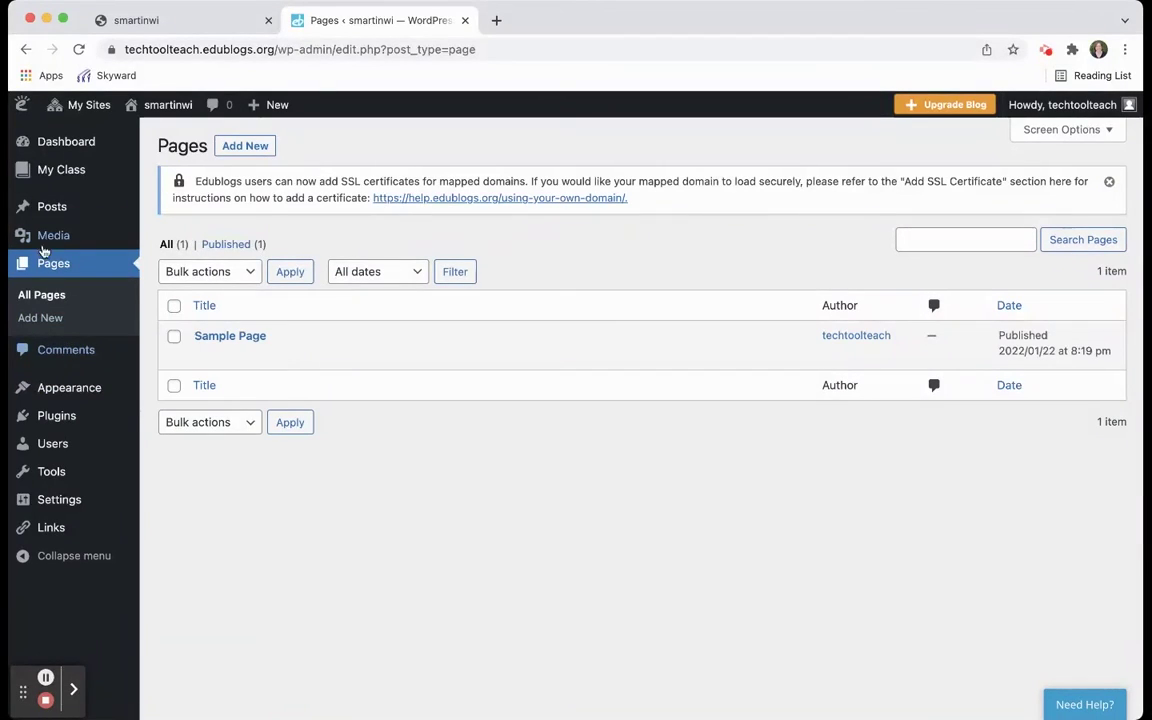
Step: View the site's themes and browse the list of available plugins
{"action": "left_click", "coordinate": [52, 350]}
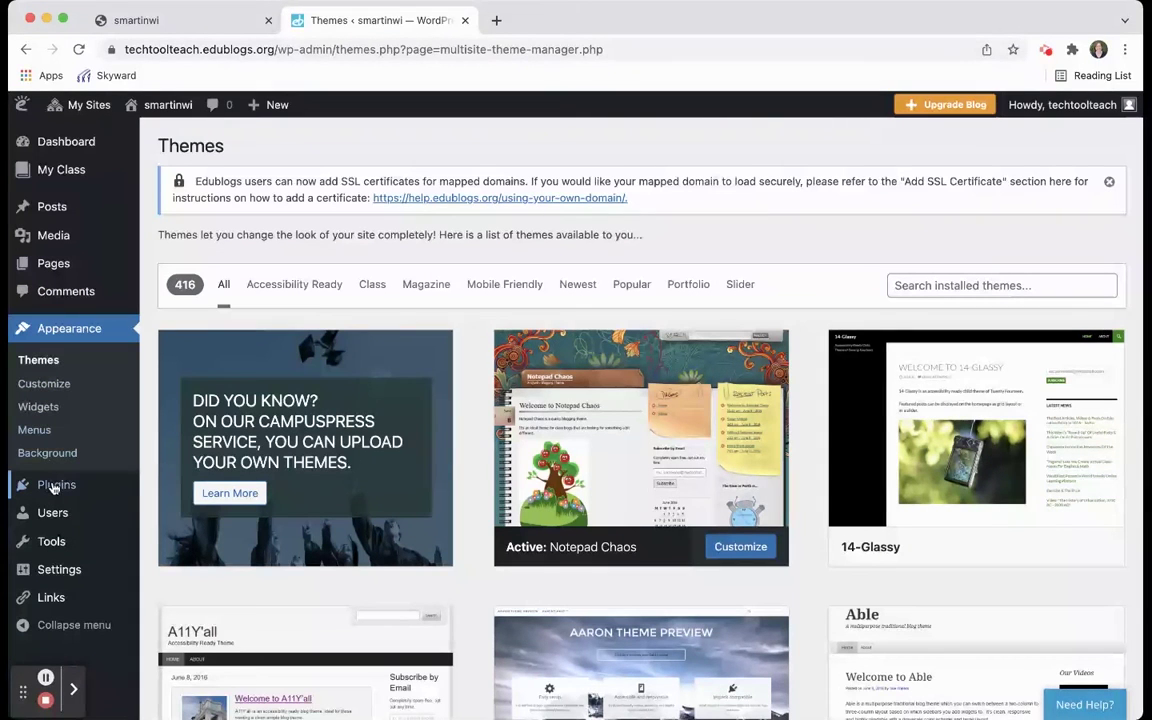
{"action": "left_click", "coordinate": [53, 486]}
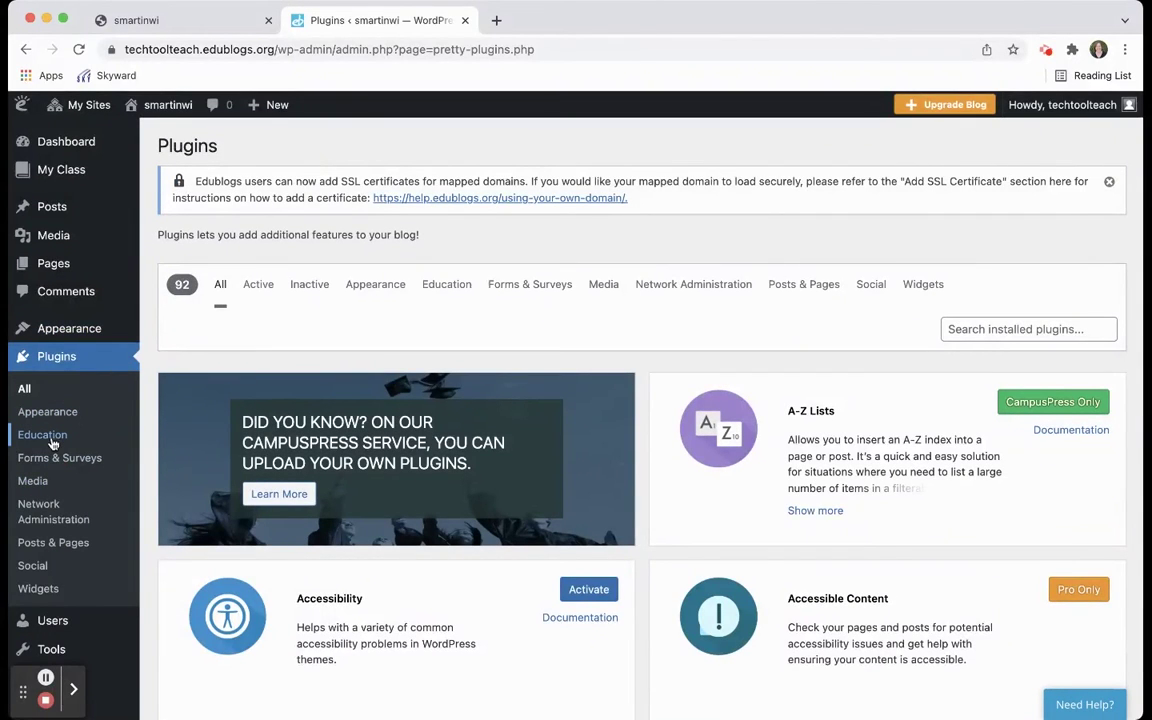
{"action": "scroll", "coordinate": [52, 440], "scroll_direction": "down", "scroll_amount": 2}
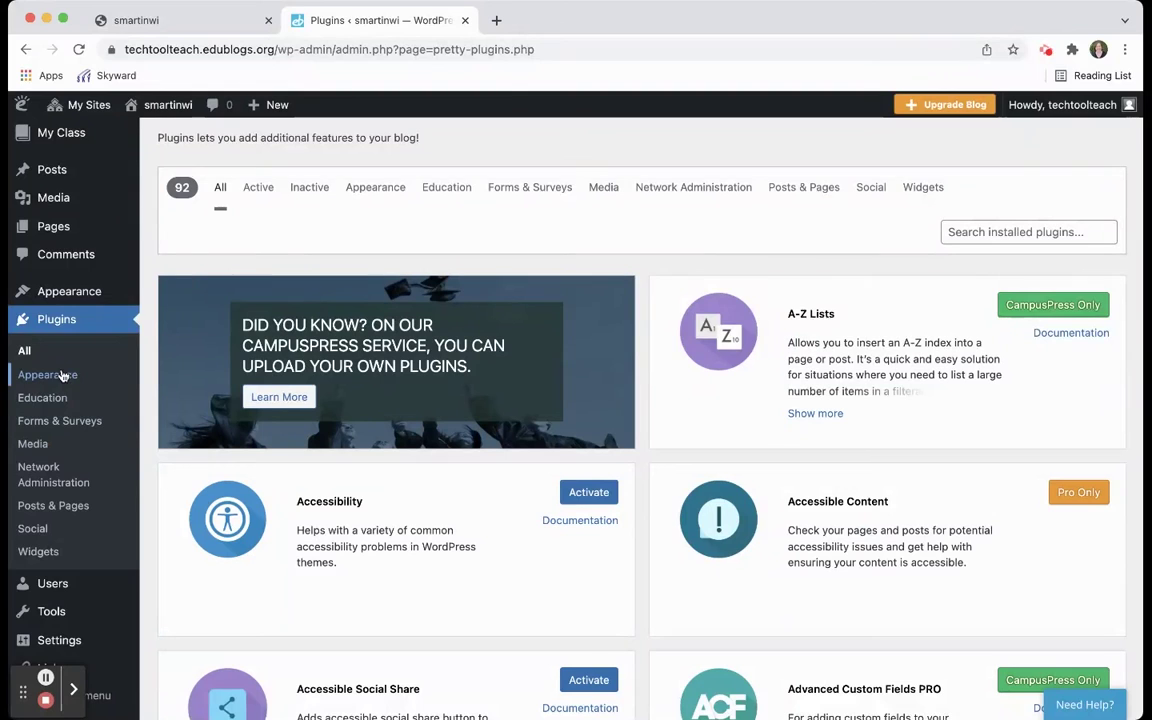
{"action": "scroll", "coordinate": [67, 484], "scroll_direction": "down", "scroll_amount": 3}
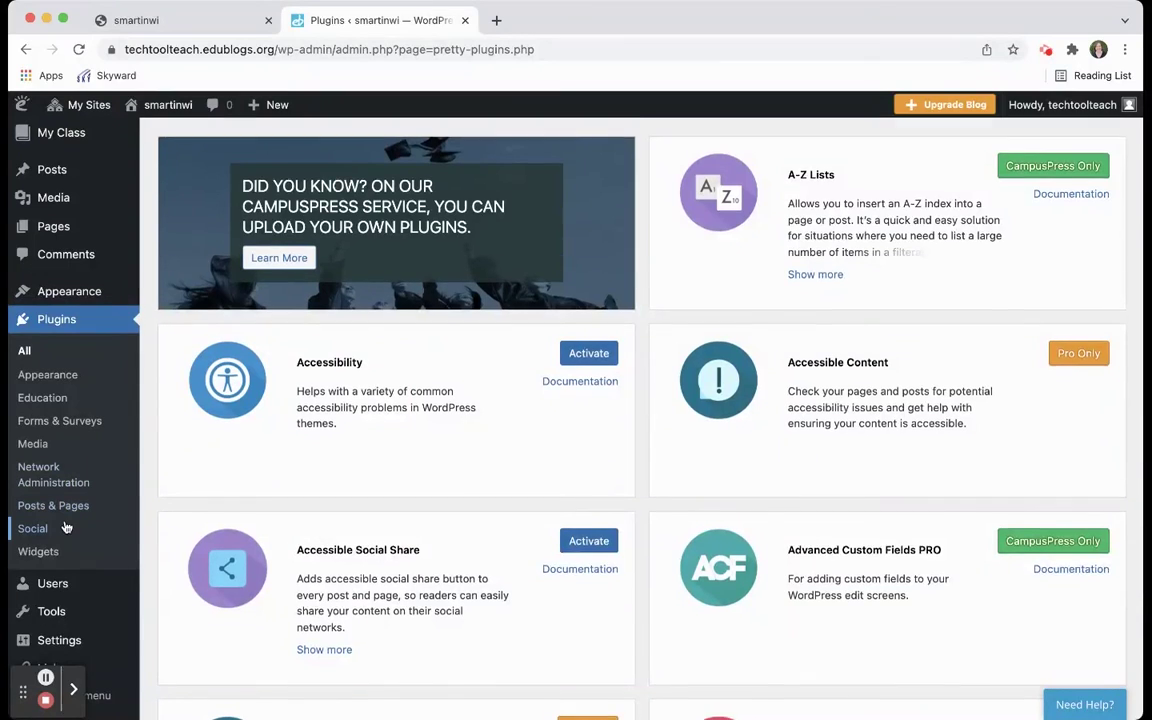
{"action": "scroll", "coordinate": [66, 527], "scroll_direction": "down", "scroll_amount": 2}
{"action": "mouse_move", "coordinate": [82, 598]}
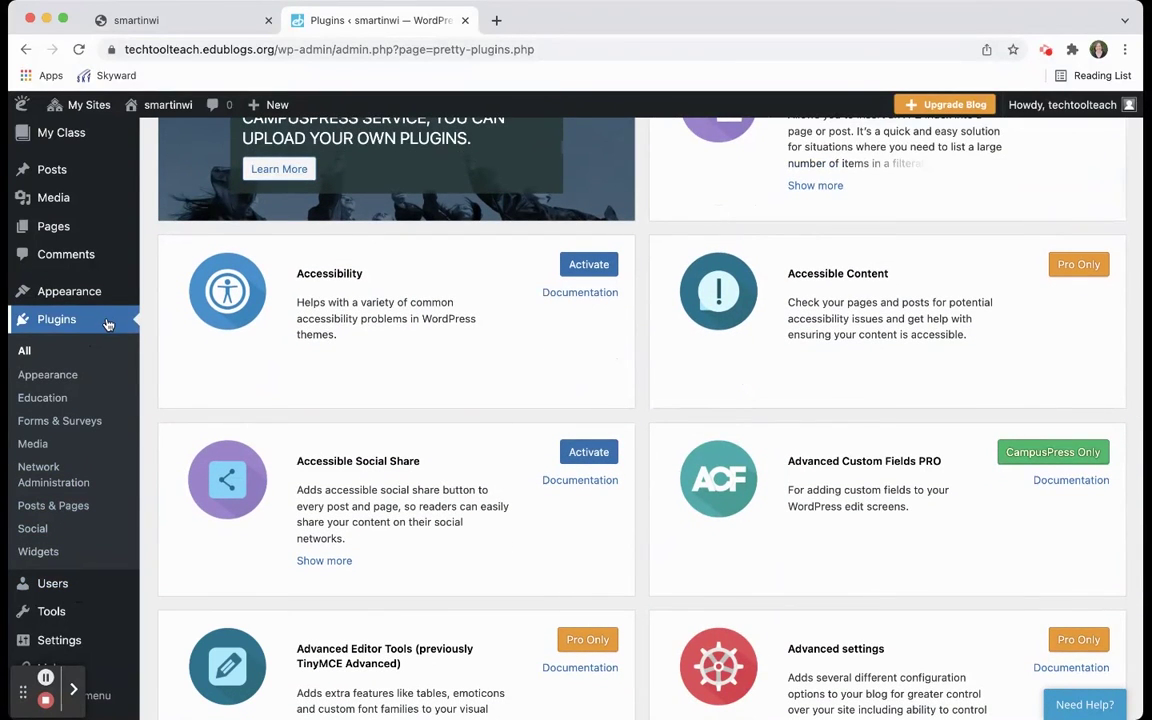
Step: View the site's list of users and look over the available settings sections
{"action": "left_click", "coordinate": [64, 584]}
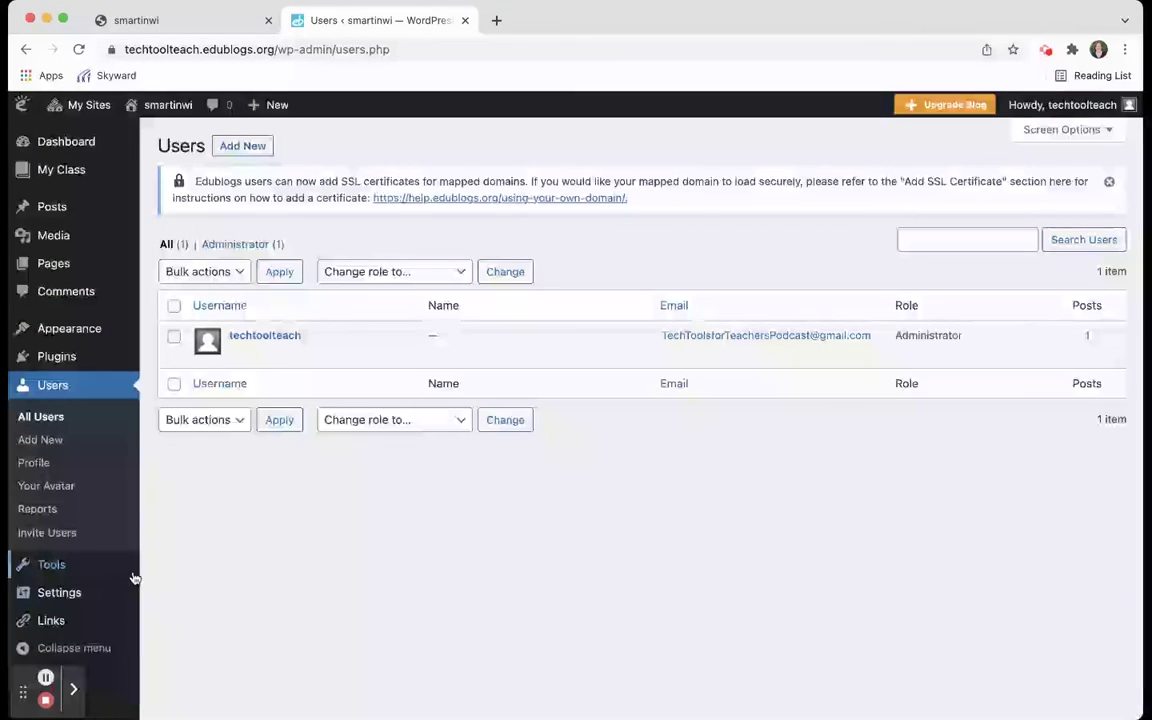
{"action": "mouse_move", "coordinate": [326, 331]}
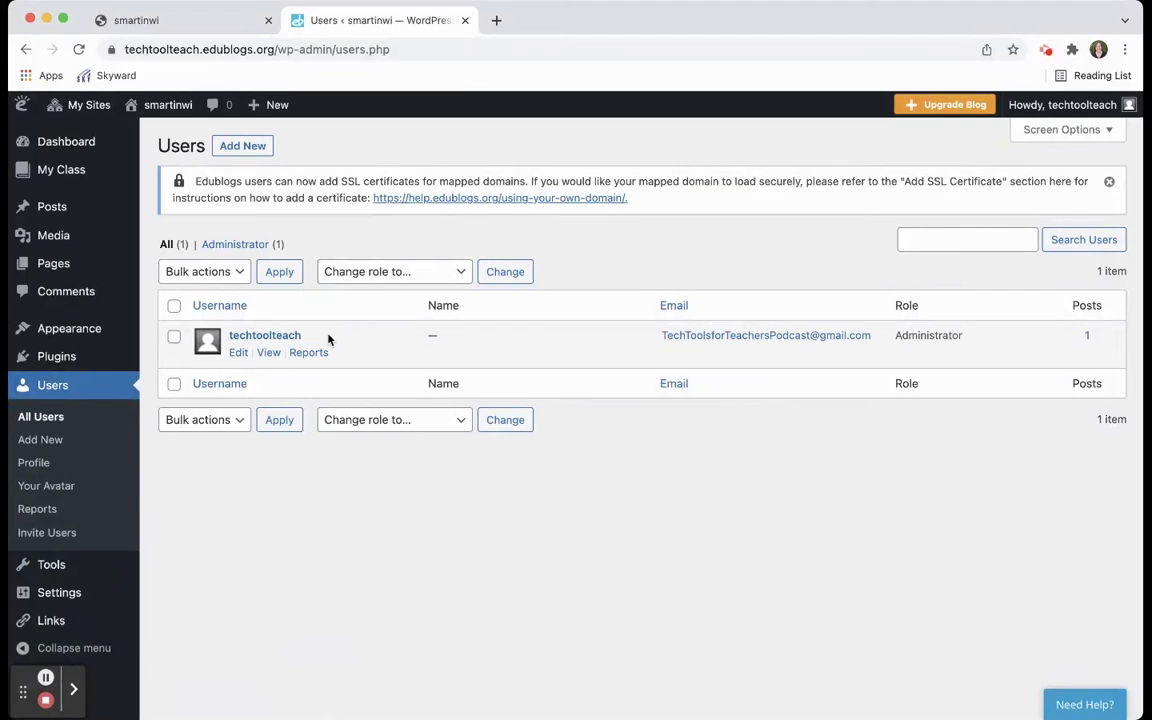
{"action": "mouse_move", "coordinate": [100, 576]}
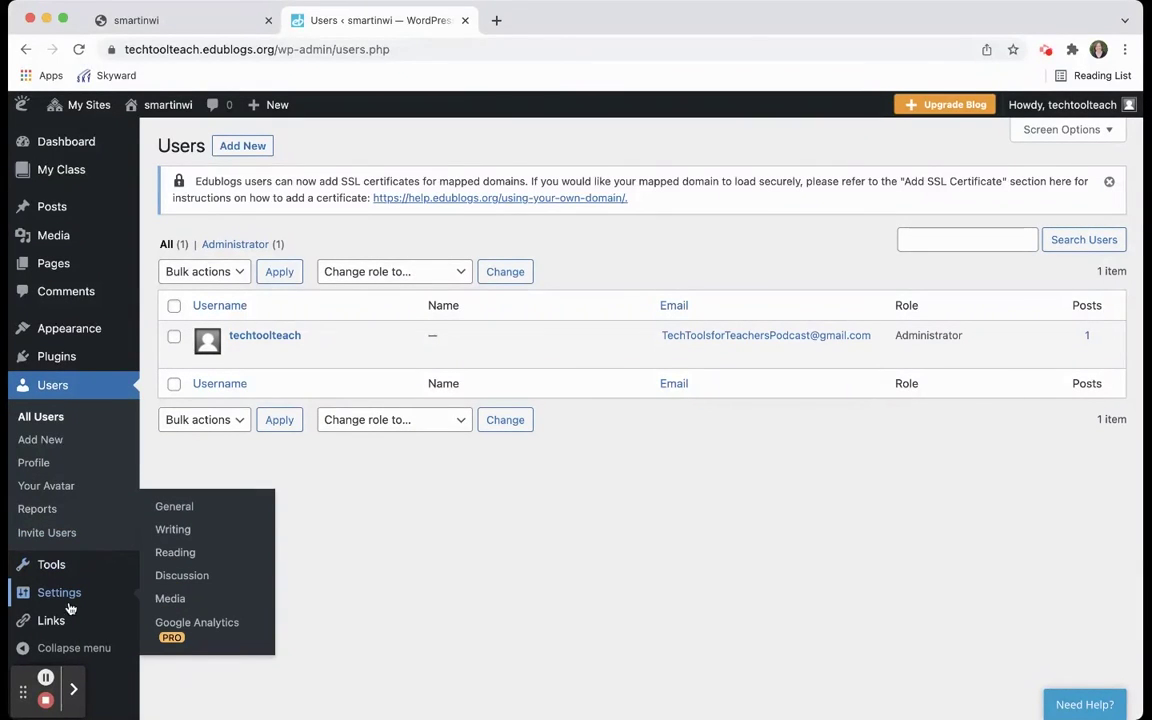
{"action": "mouse_move", "coordinate": [67, 622]}
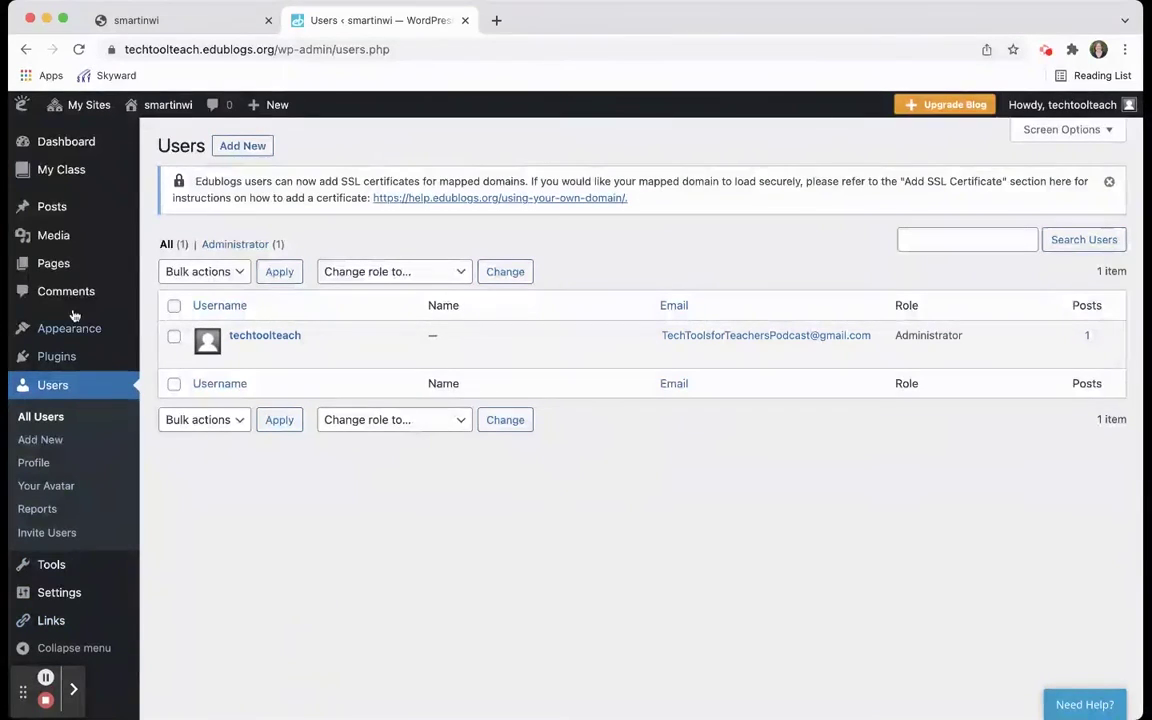
Step: Return to the Dashboard and look through its overview and the followed sites' posts
{"action": "left_click", "coordinate": [70, 146]}
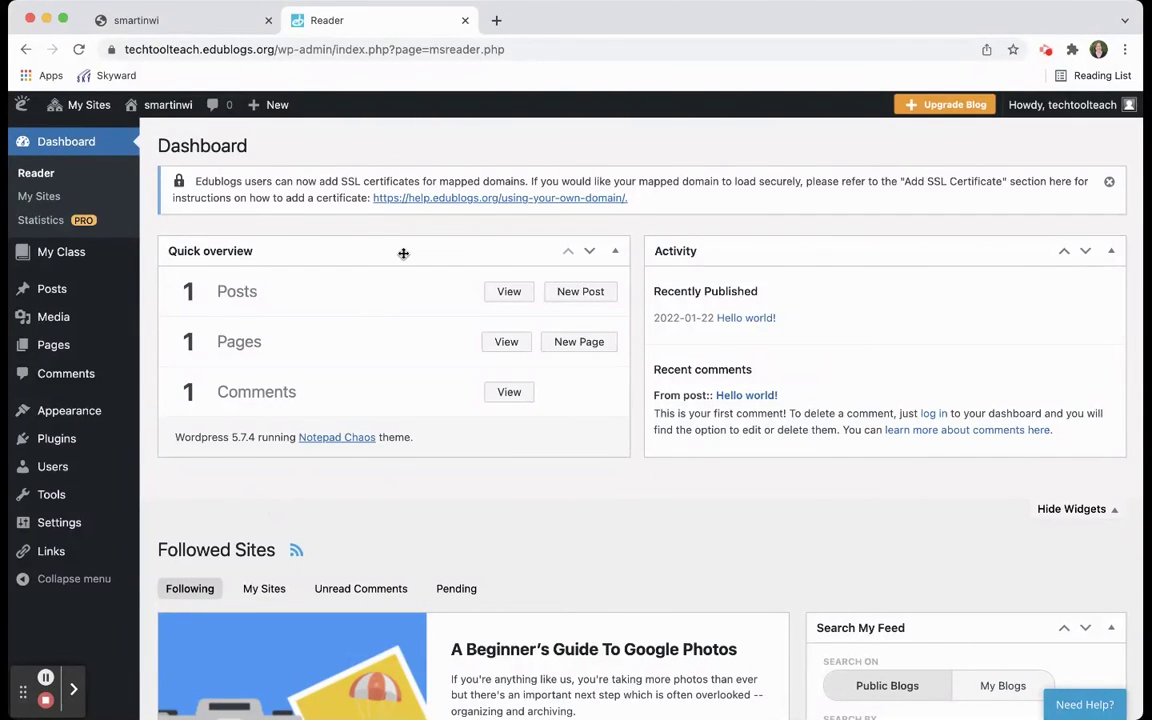
{"action": "scroll", "coordinate": [403, 253], "scroll_direction": "down", "scroll_amount": 5}
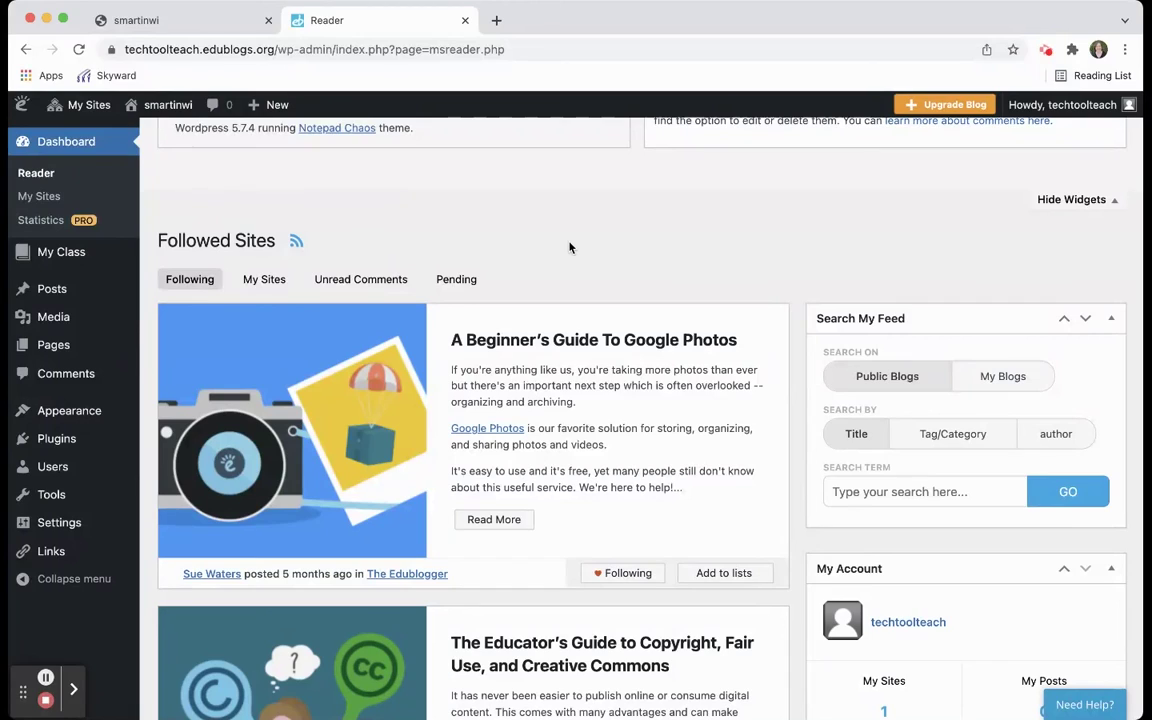
{"action": "scroll", "coordinate": [570, 247], "scroll_direction": "down", "scroll_amount": 5}
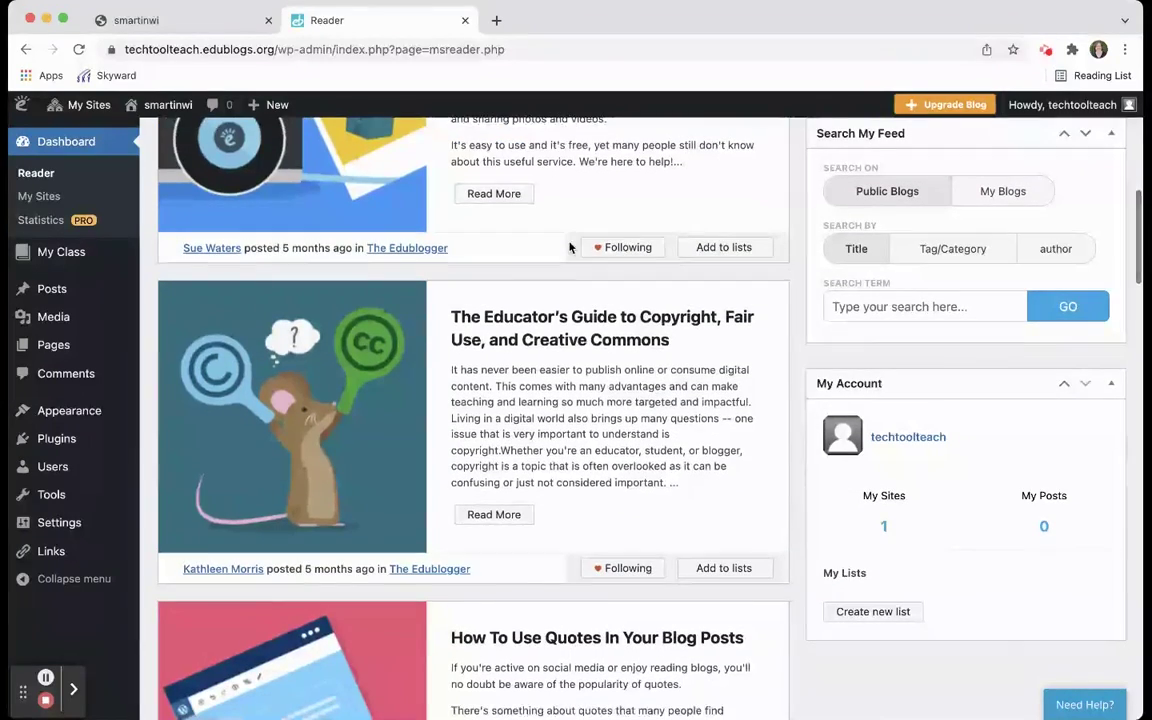
{"action": "scroll", "coordinate": [570, 247], "scroll_direction": "up", "scroll_amount": 10}
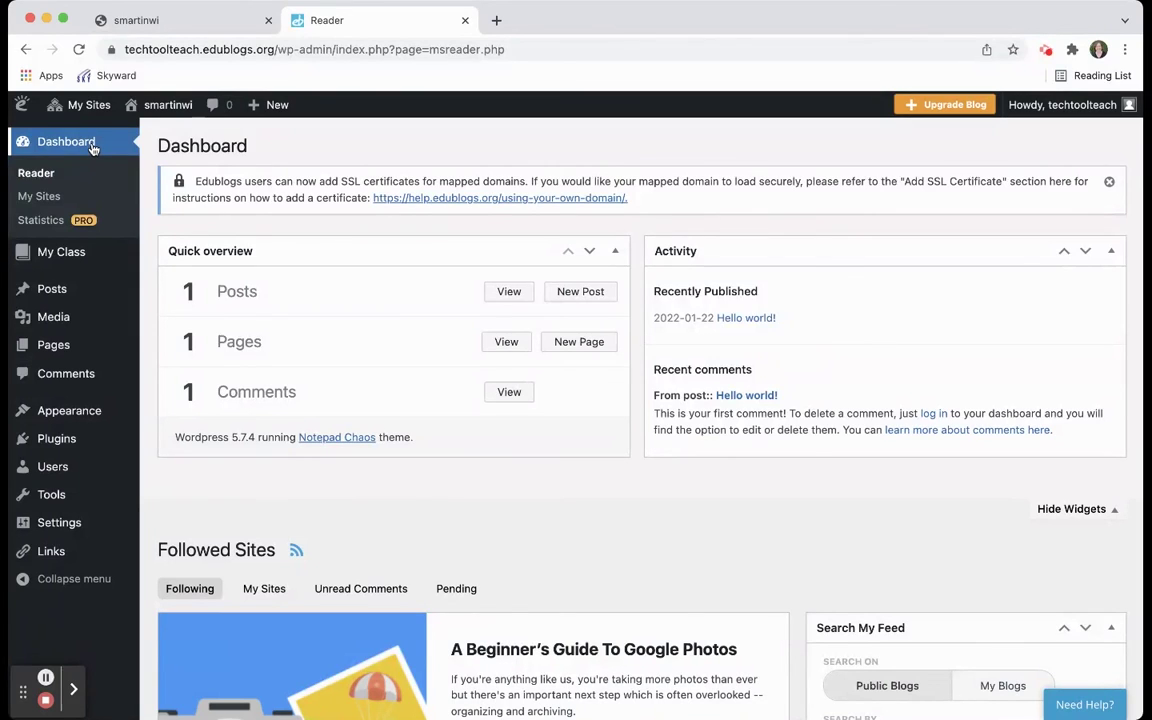
Step: Visit the smartinwi site to view its public home page
{"action": "mouse_move", "coordinate": [104, 287]}
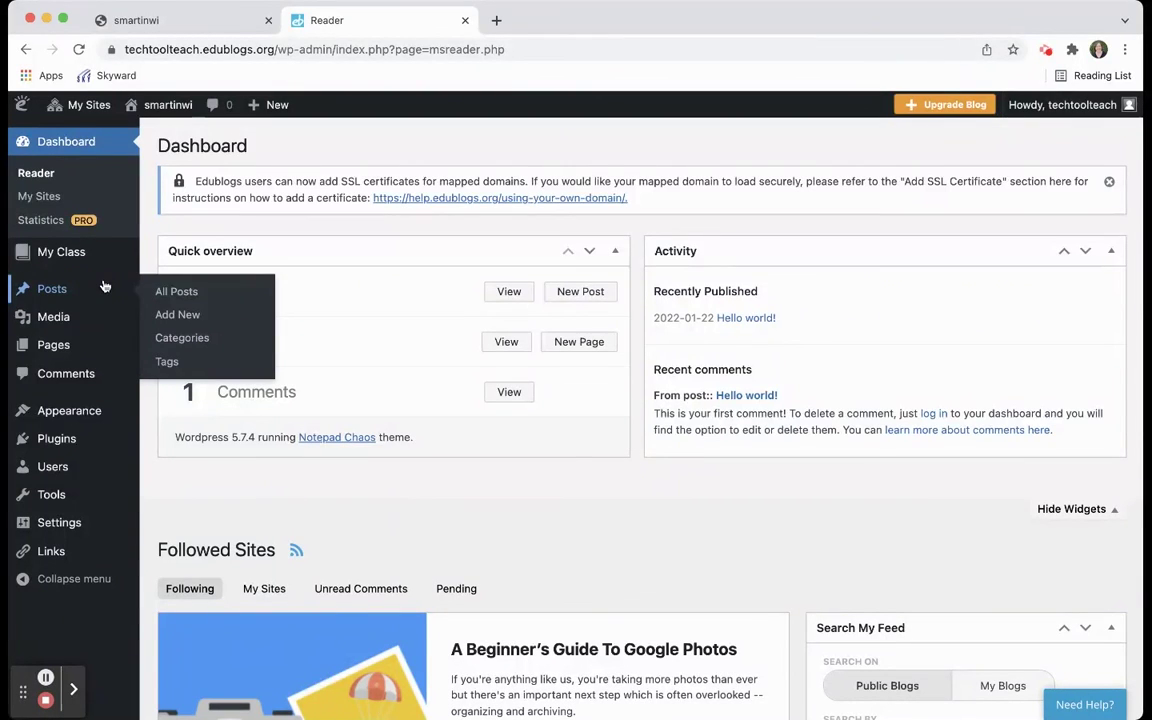
{"action": "mouse_move", "coordinate": [107, 365]}
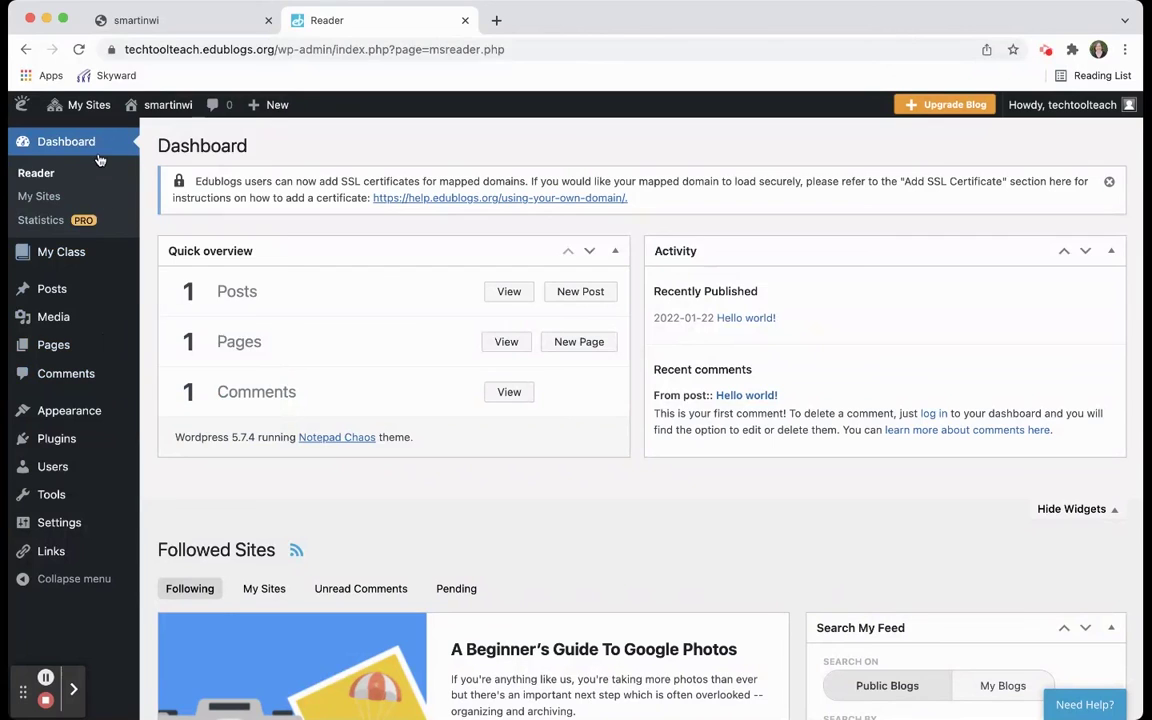
{"action": "mouse_move", "coordinate": [85, 104]}
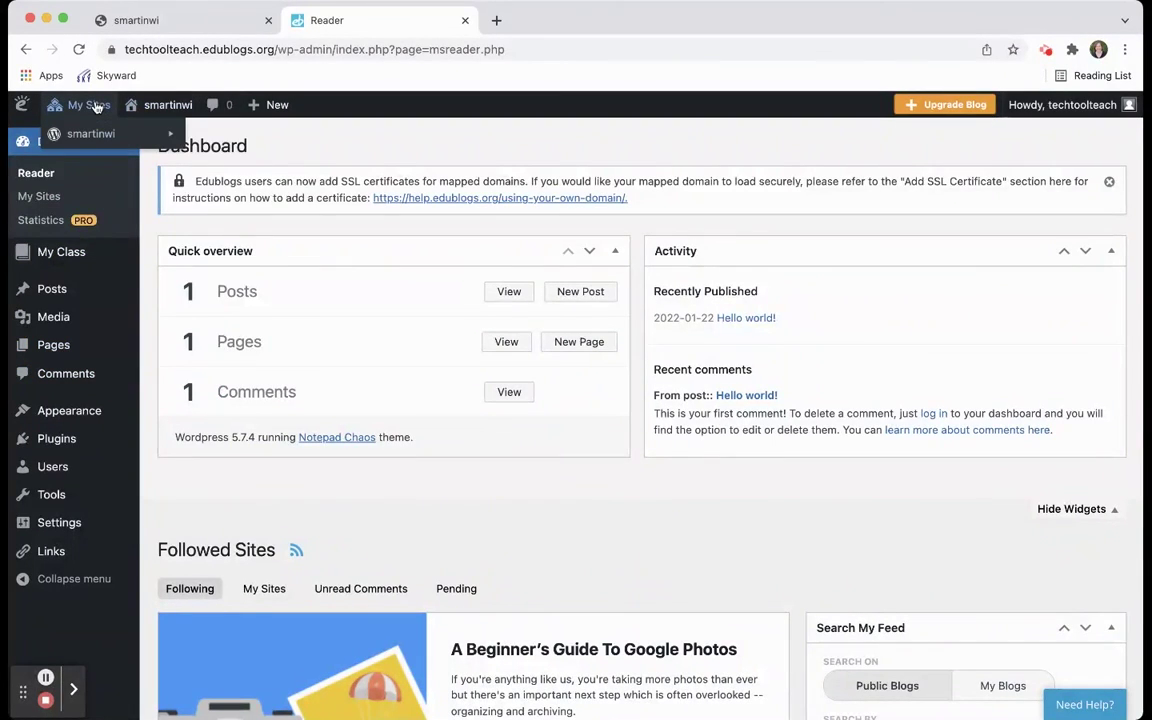
{"action": "mouse_move", "coordinate": [92, 143]}
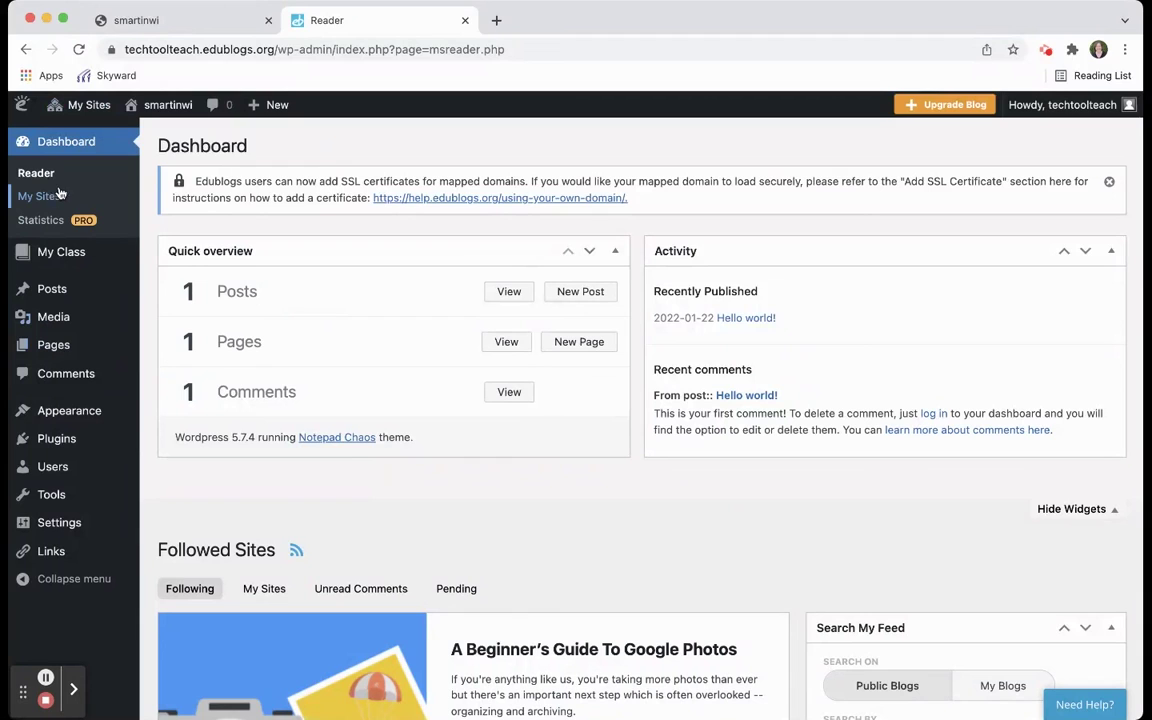
{"action": "mouse_move", "coordinate": [162, 109]}
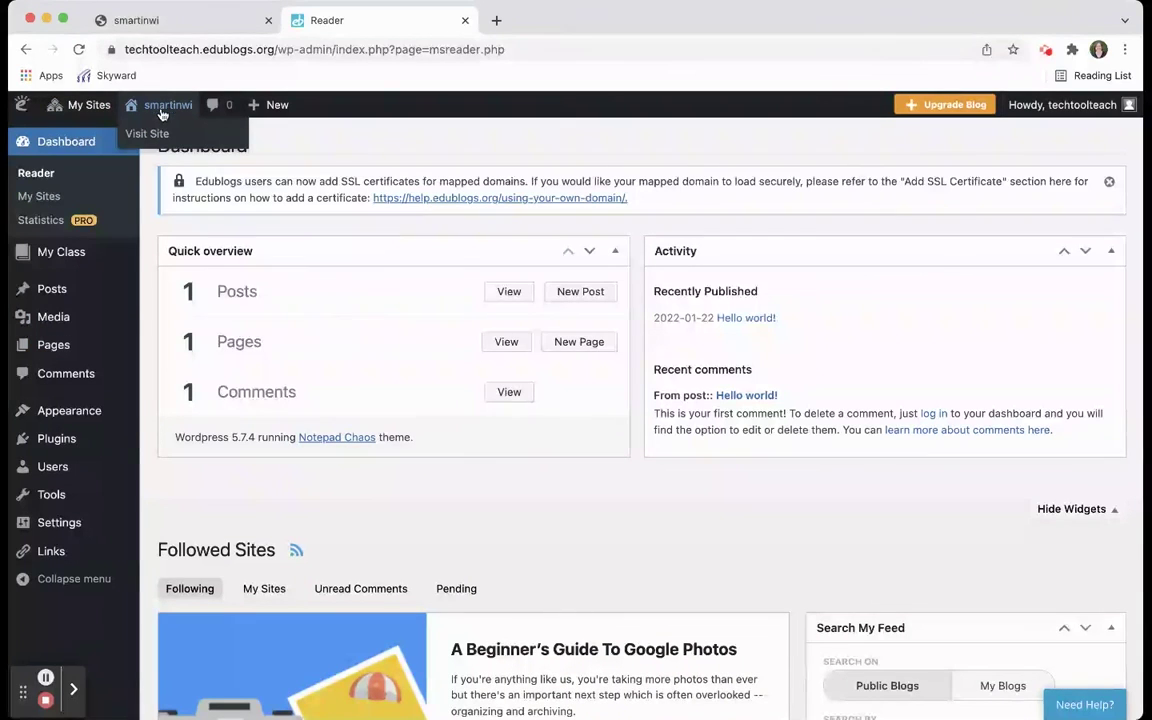
{"action": "left_click", "coordinate": [150, 134]}
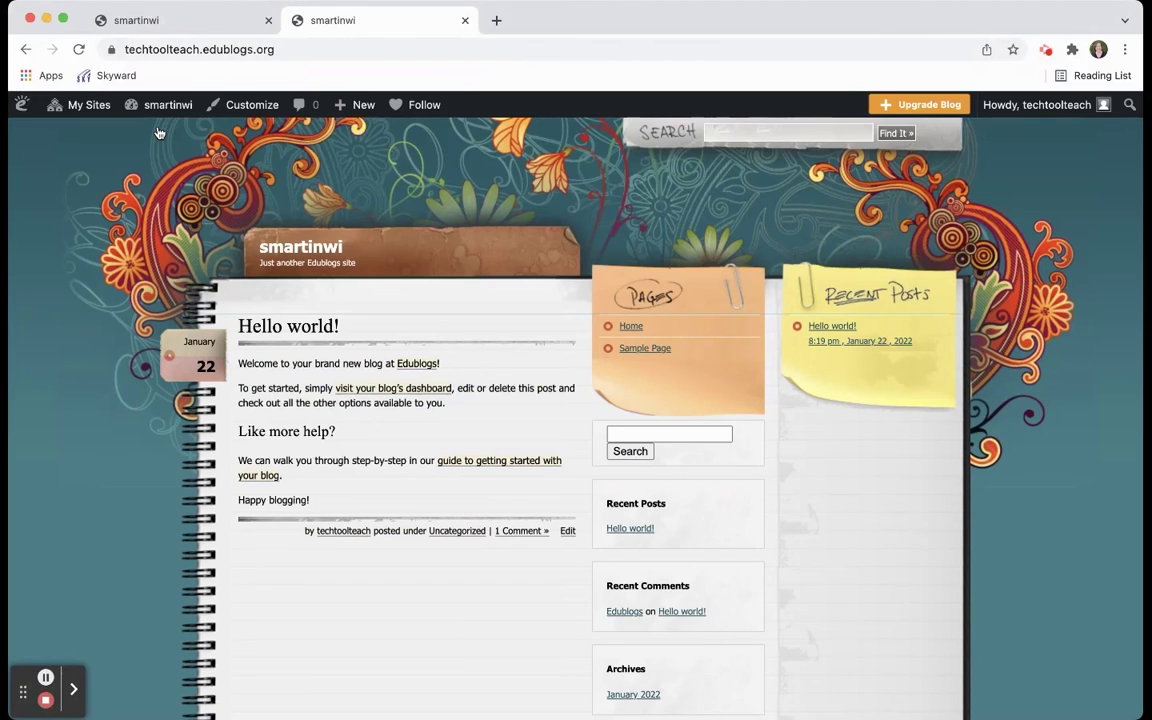